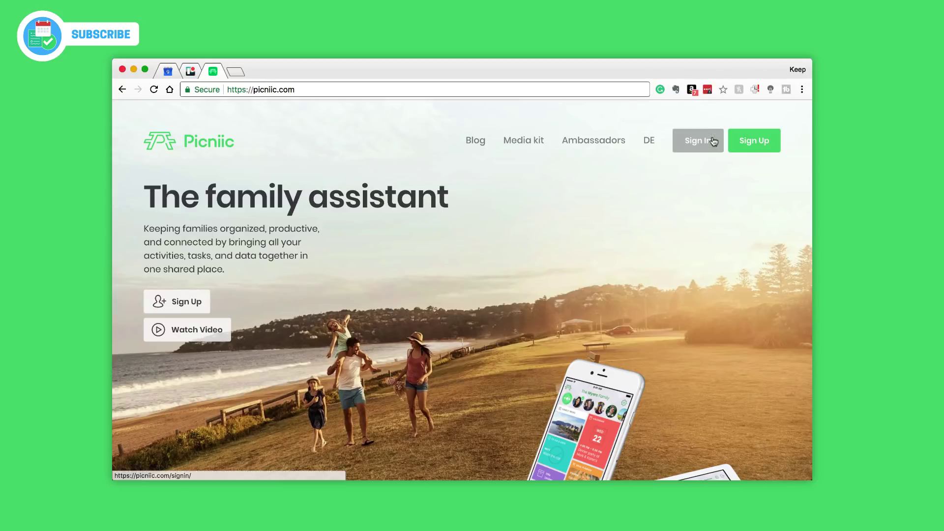
Step: Sign in to the family account and set the first member's family role to Dad
click(694, 151)
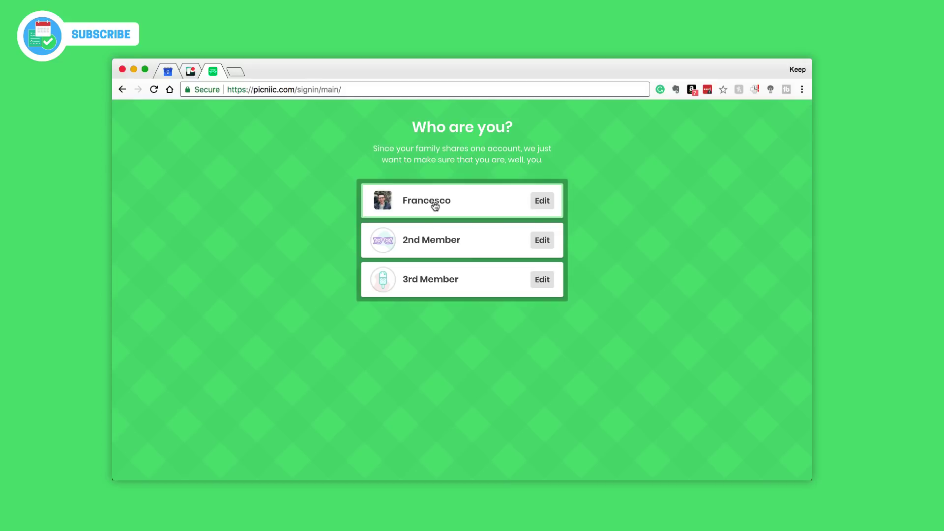
click(542, 200)
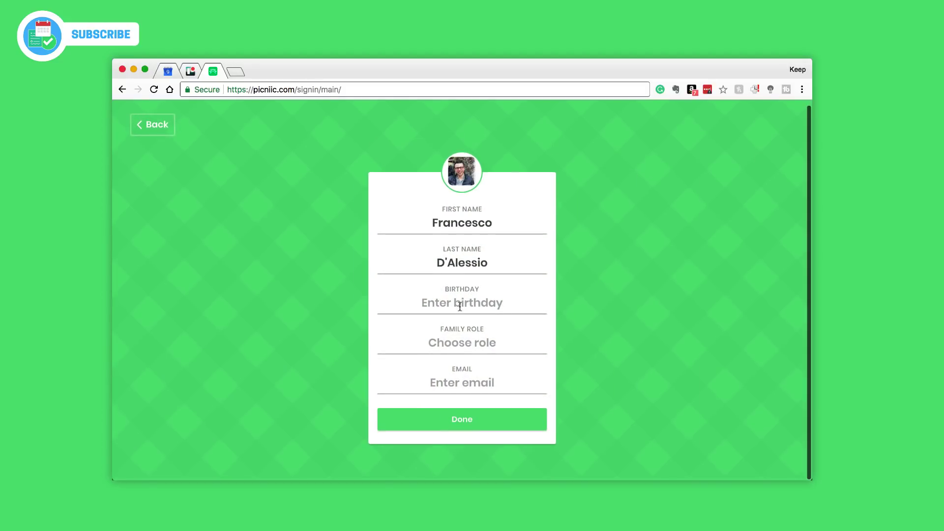
click(445, 345)
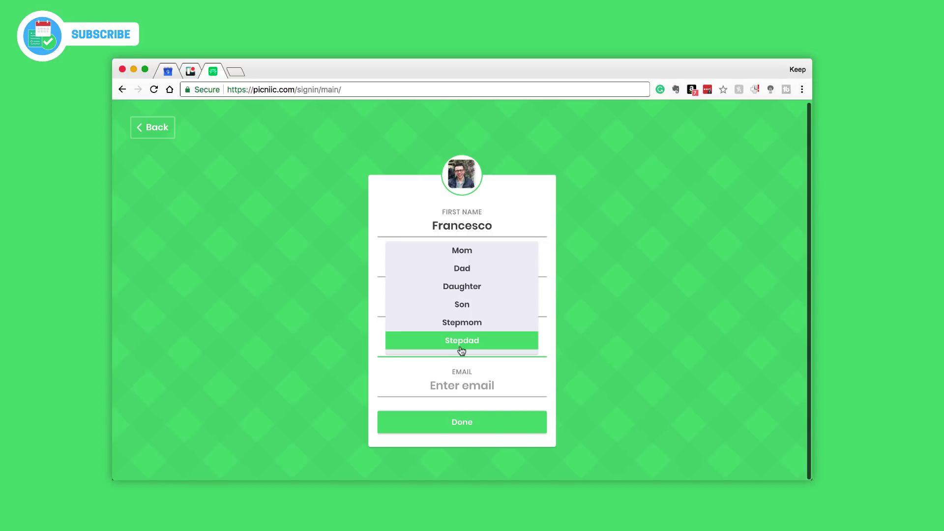
click(467, 273)
click(462, 422)
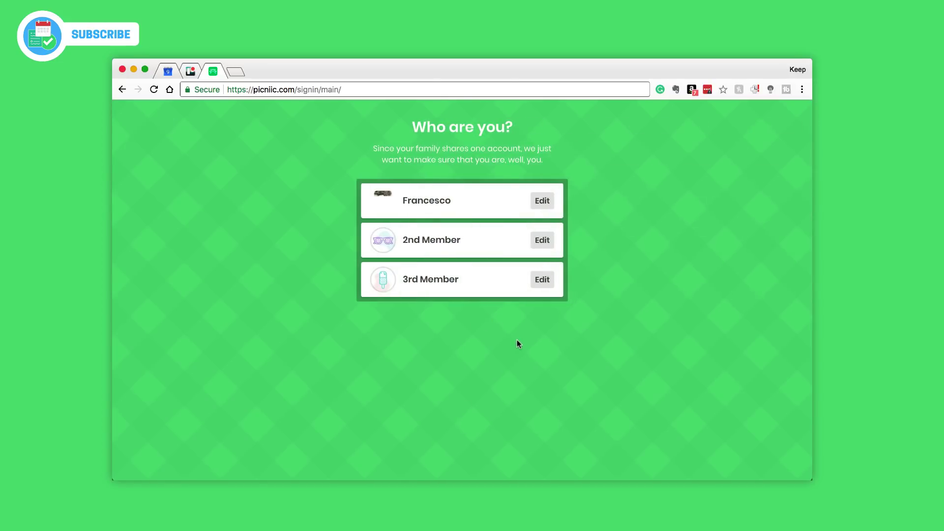
Step: Continue as the first family member to reach the family dashboard
click(430, 202)
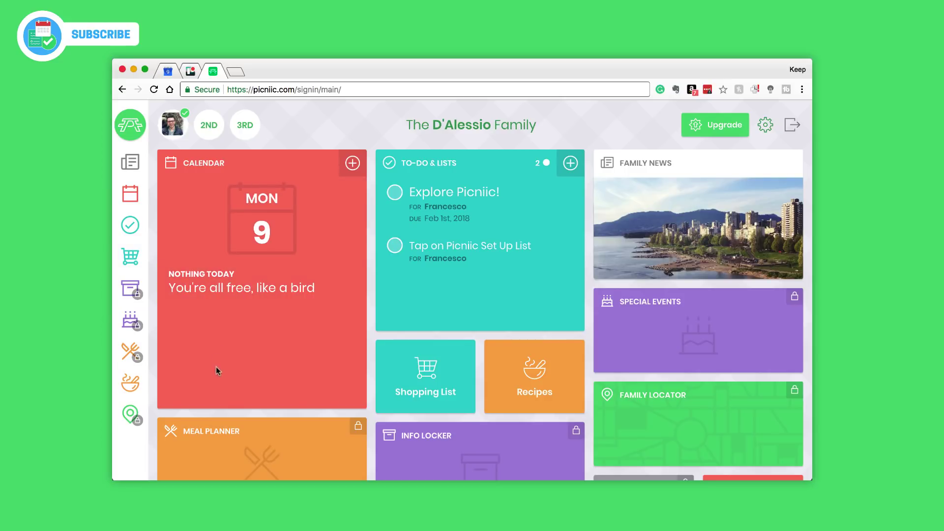
Step: Show the family calendar in Week view for Apr 9 – Apr 15, 2018, with add options open
click(213, 170)
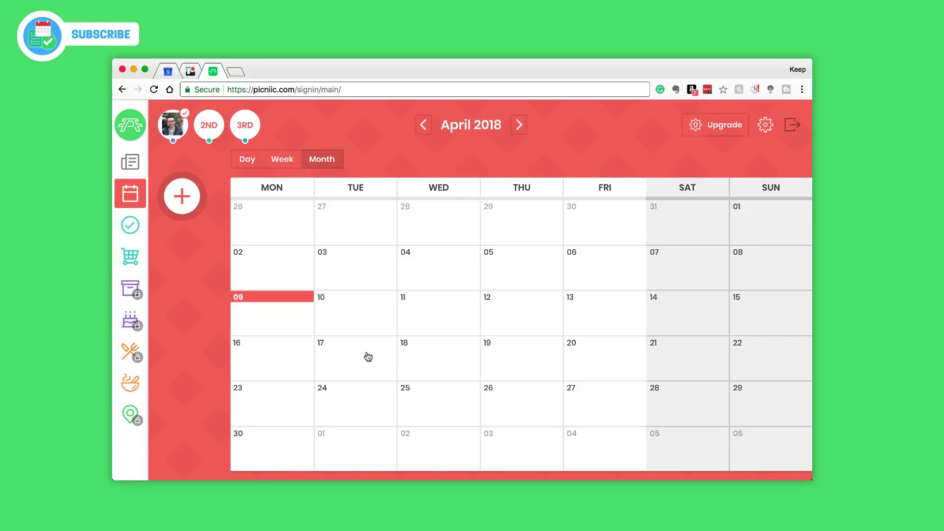
click(290, 165)
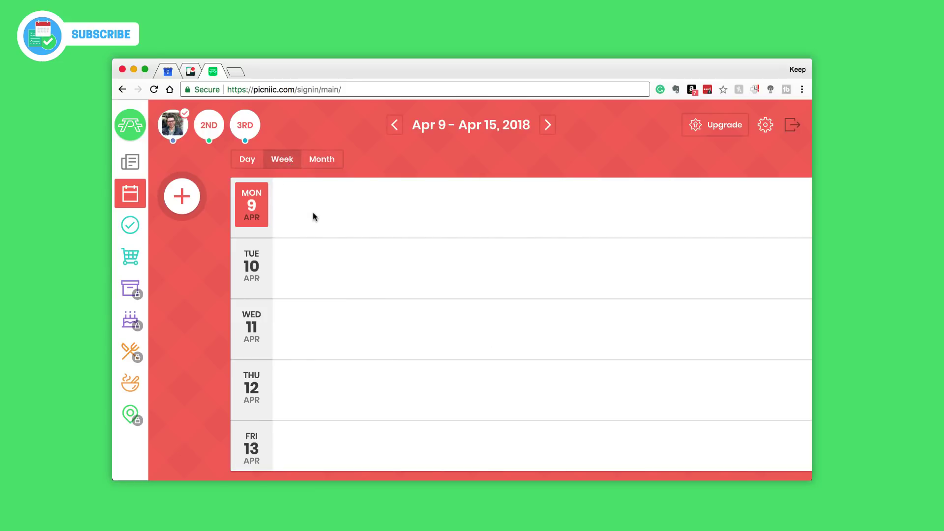
scroll(316, 367, down, 3)
scroll(316, 368, up, 3)
click(182, 197)
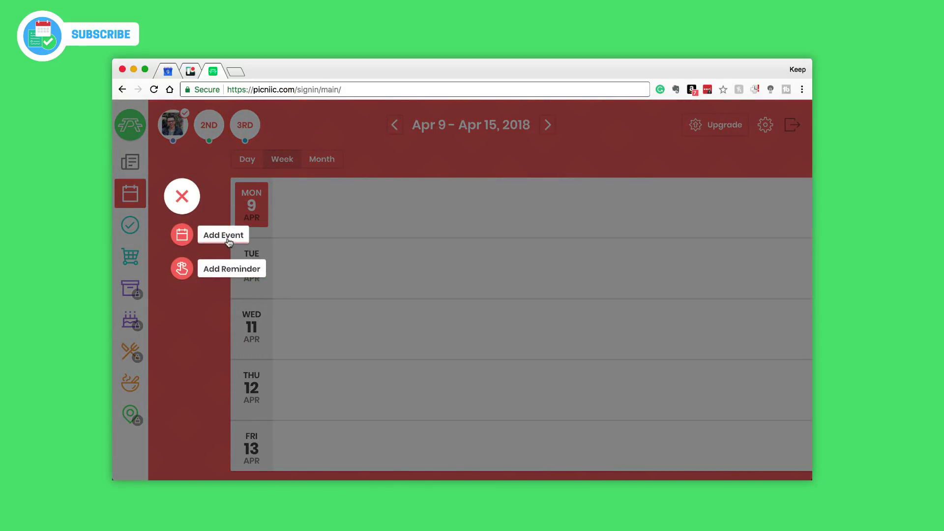
Step: Start a new calendar event assigned only to the first family member
click(228, 240)
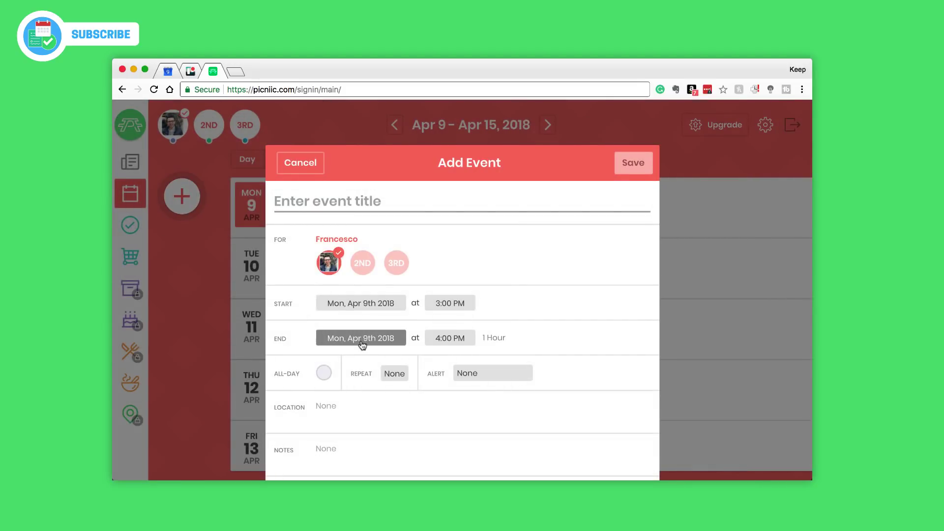
click(368, 266)
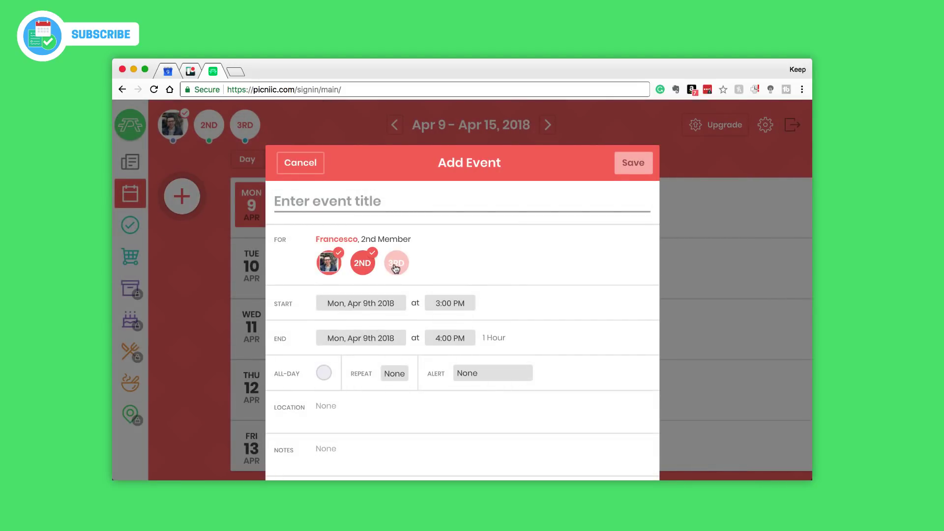
click(396, 268)
click(369, 267)
click(391, 268)
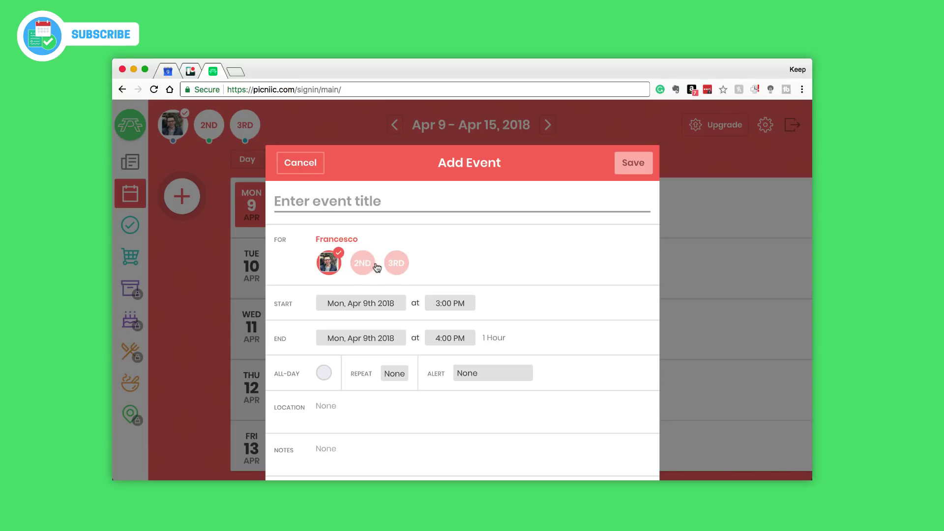
click(364, 264)
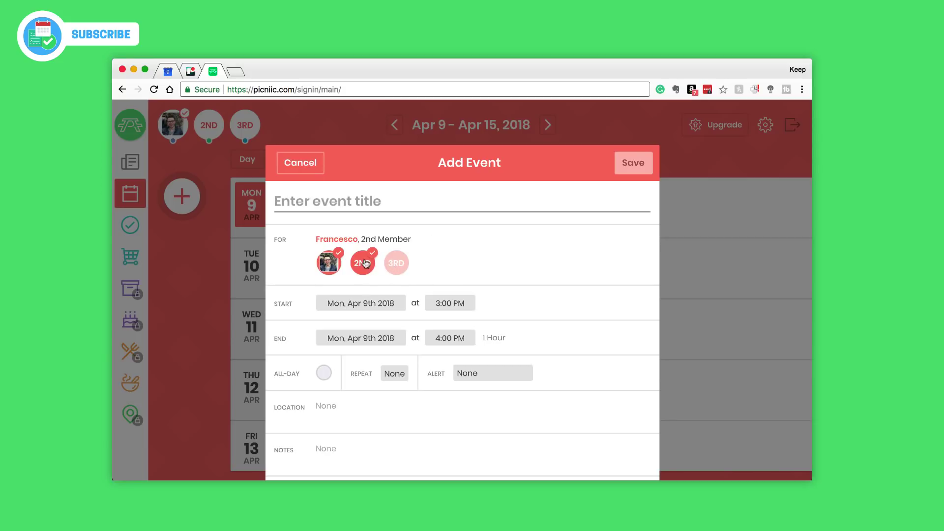
click(397, 266)
click(395, 265)
click(370, 266)
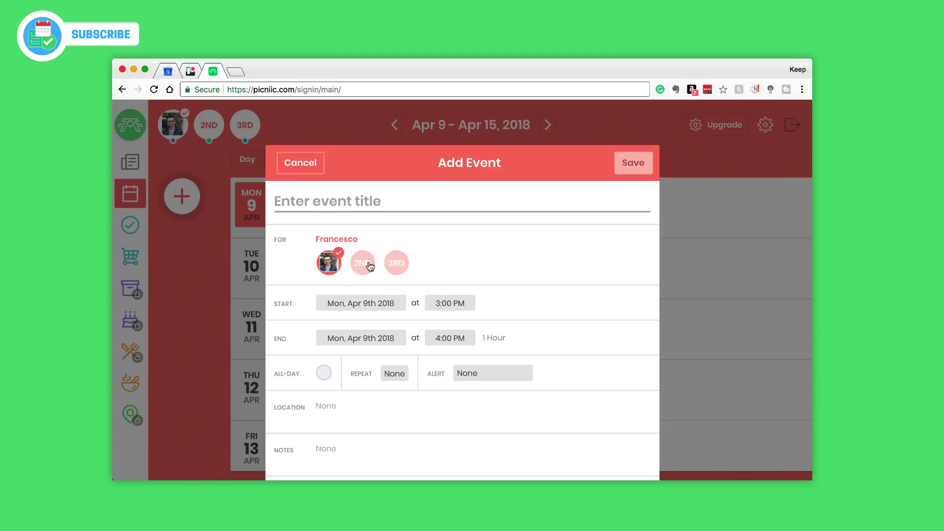
Step: Title the event 'Poker Night'
click(343, 207)
text(Foo)
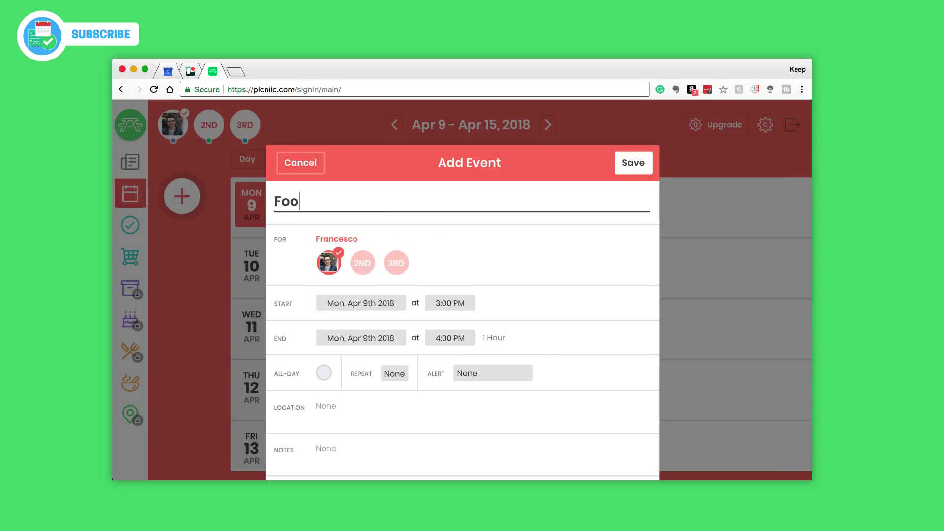
text(tba)
key(super+a)
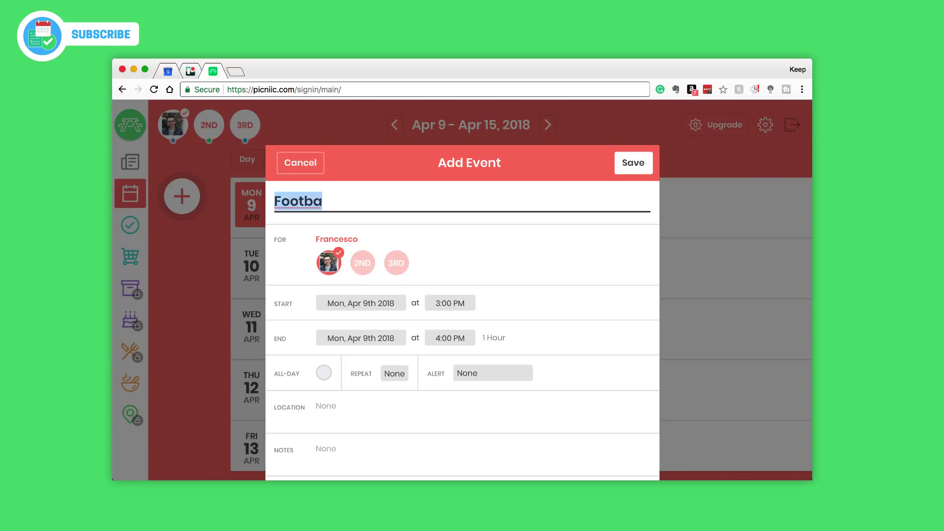
text(Poker N)
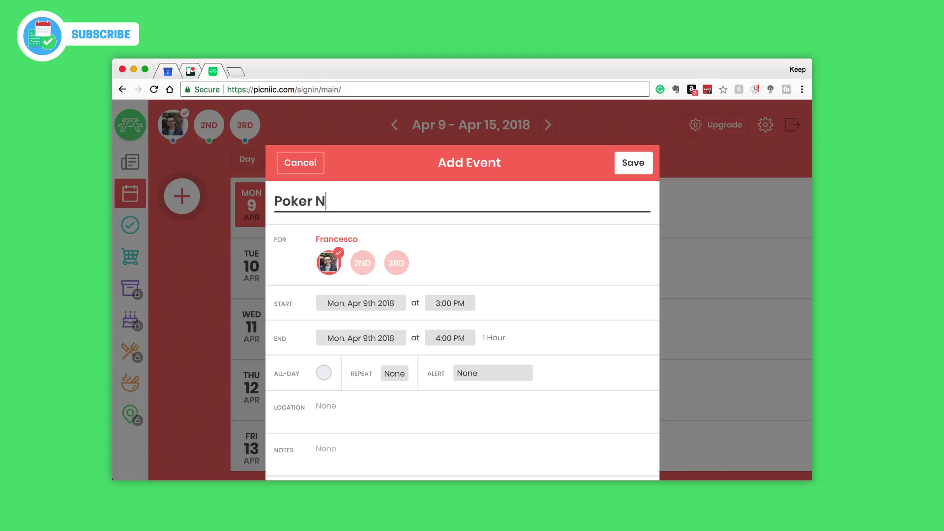
text(ight)
scroll(406, 332, down, 1)
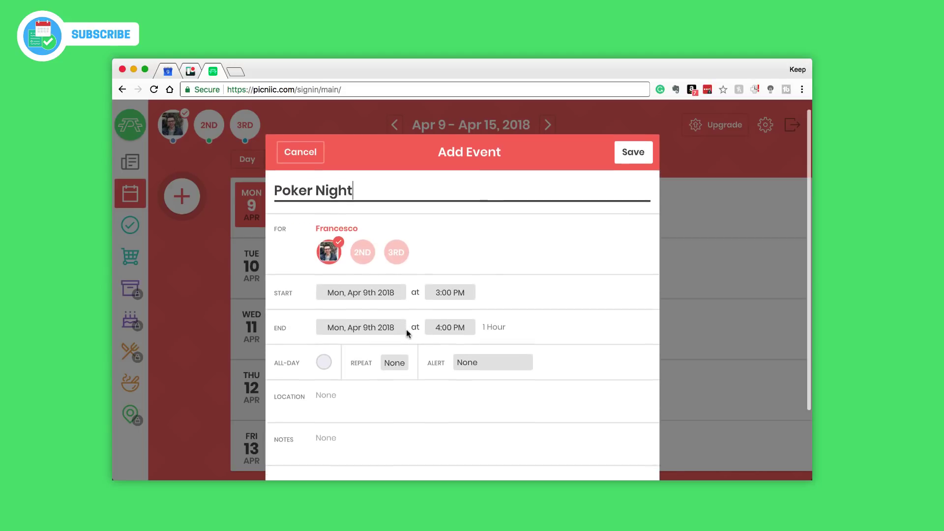
Step: Schedule Poker Night for Sat, Apr 14, 2018, 7:00 PM to 9:00 PM and save it
click(380, 286)
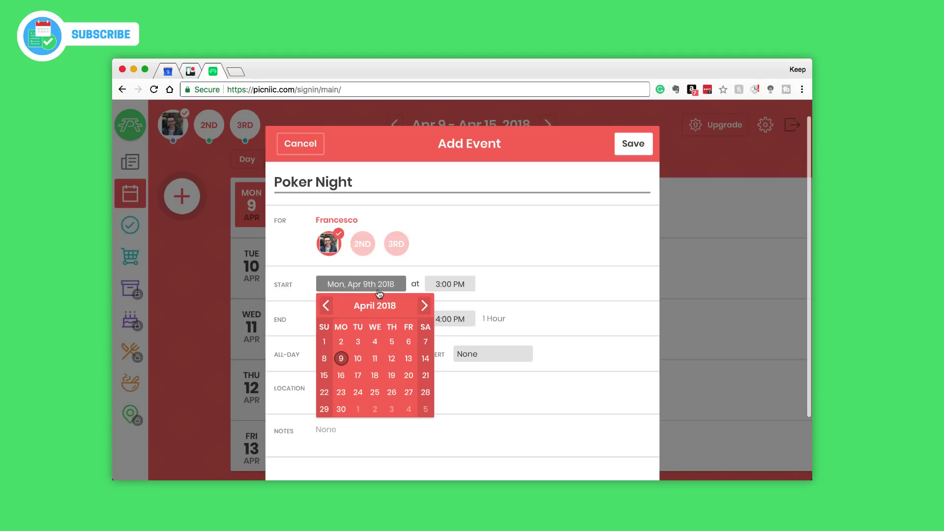
click(425, 359)
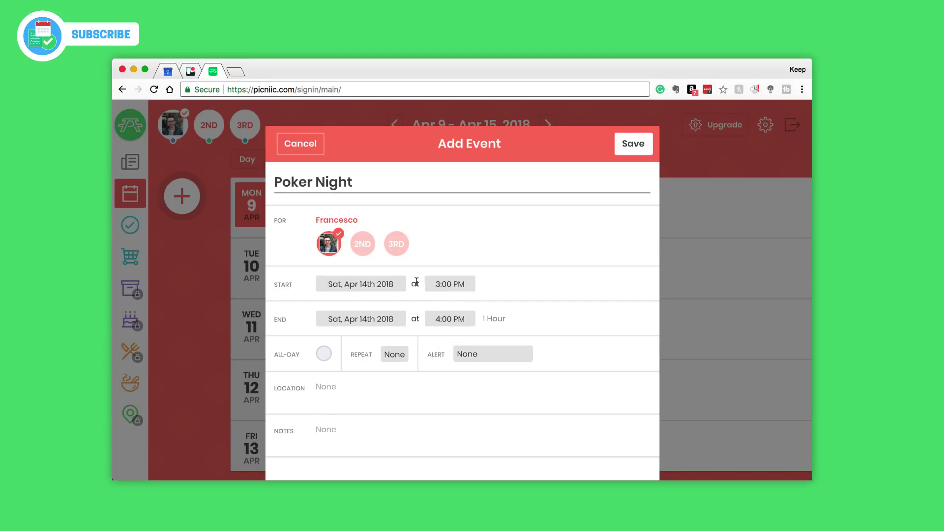
click(374, 322)
click(442, 285)
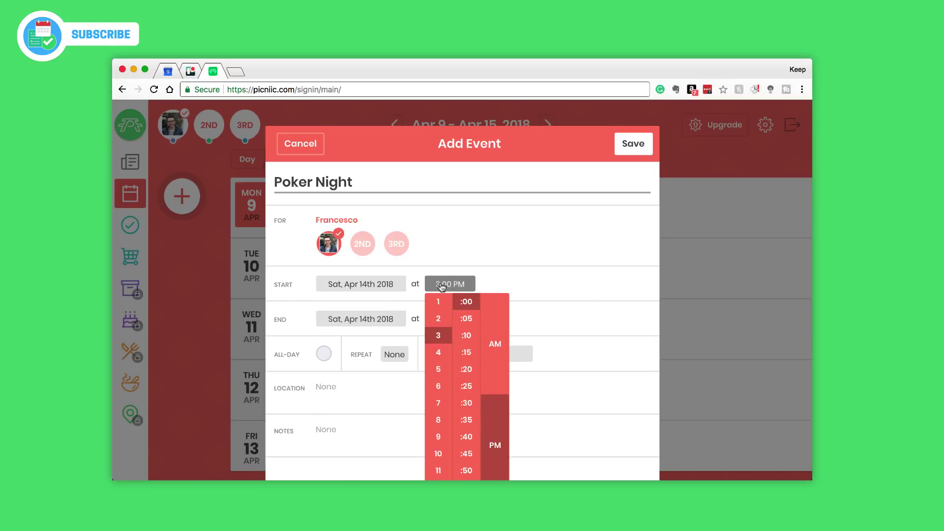
click(438, 403)
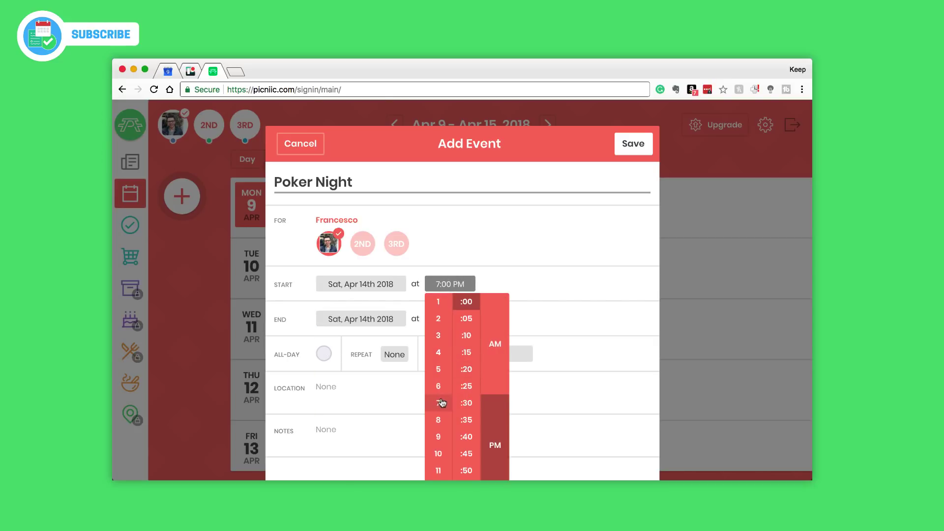
click(553, 382)
click(448, 320)
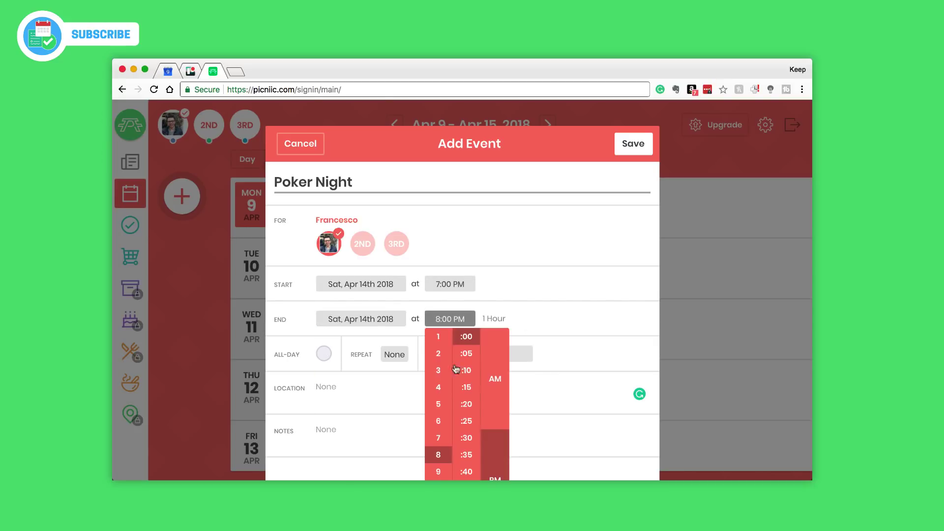
click(439, 472)
click(549, 322)
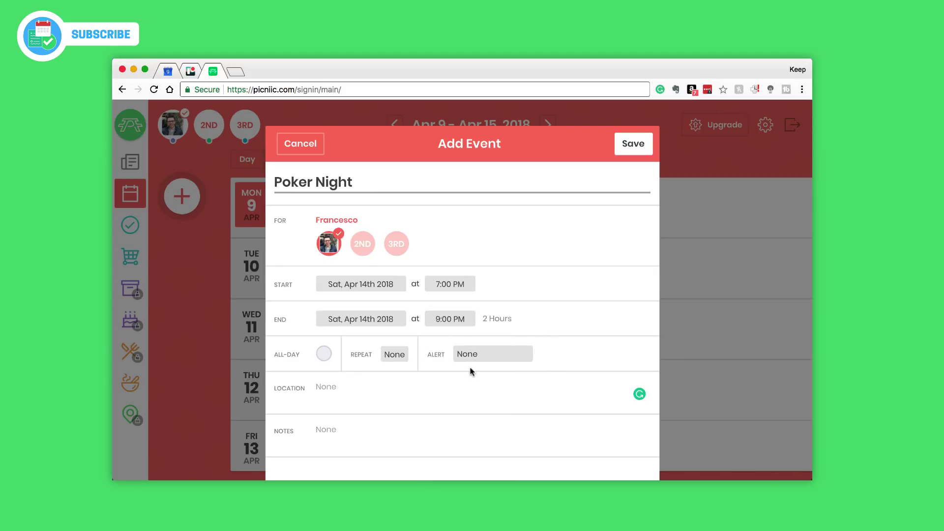
scroll(409, 385, down, 3)
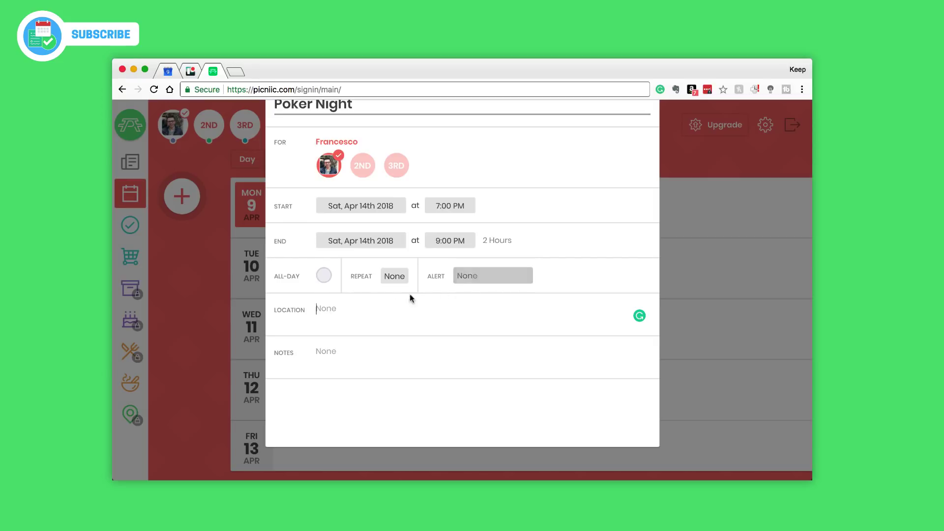
scroll(347, 321, up, 3)
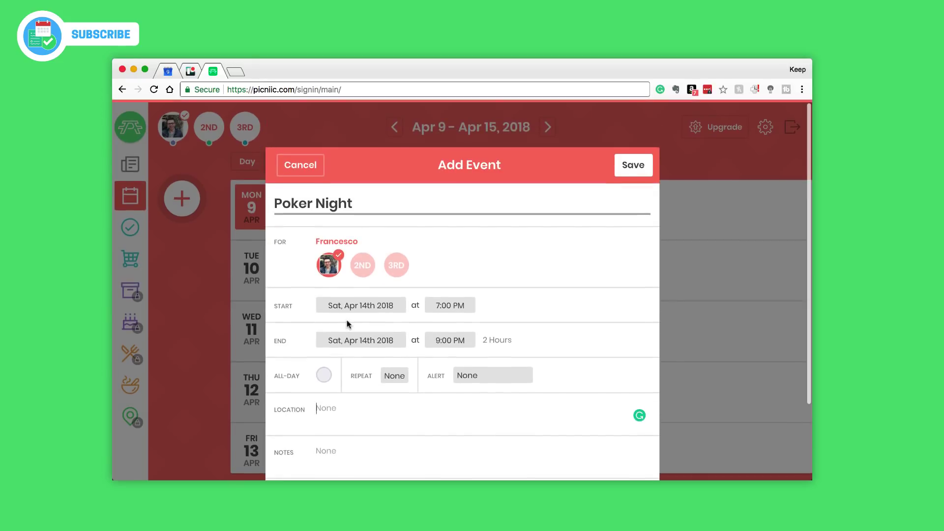
click(631, 170)
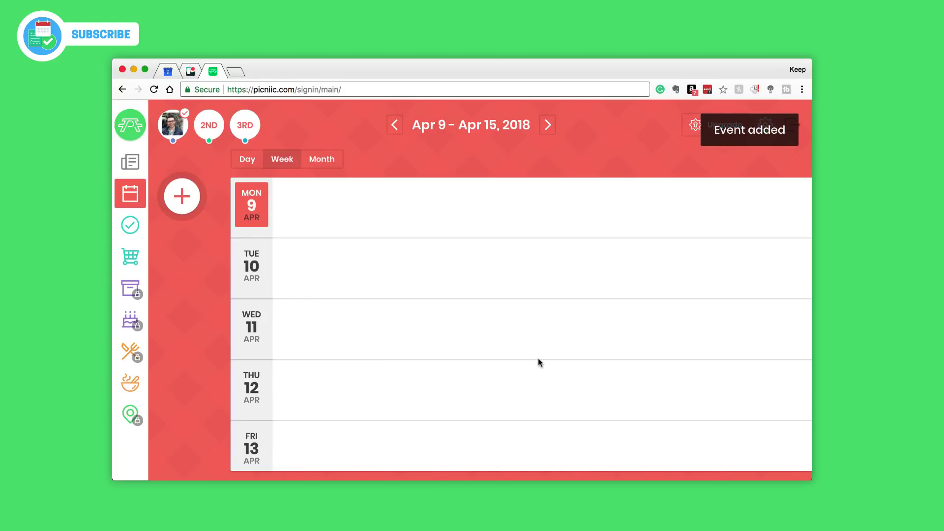
Step: Open the Poker Night event and close it without changes
scroll(538, 361, down, 3)
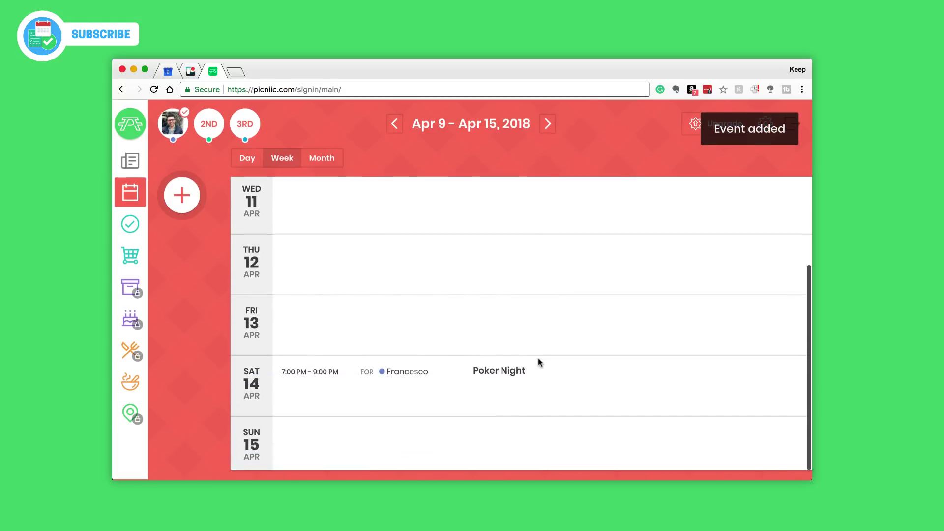
click(430, 376)
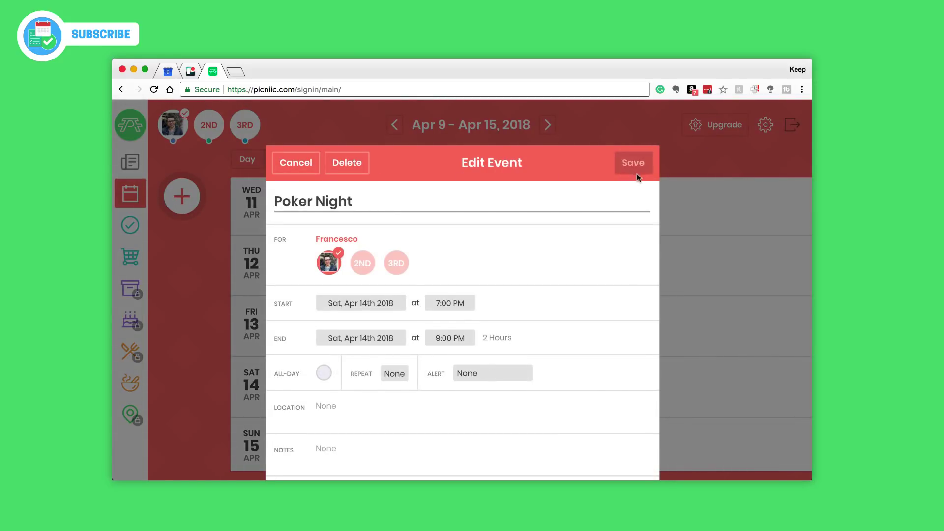
click(287, 168)
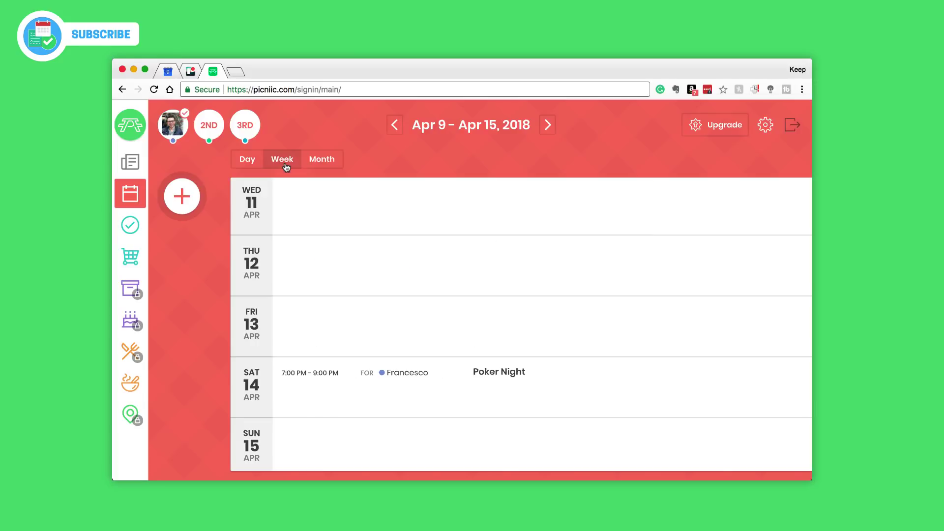
Step: Switch to Month view, browse to May 2018, then return to April 2018
click(321, 159)
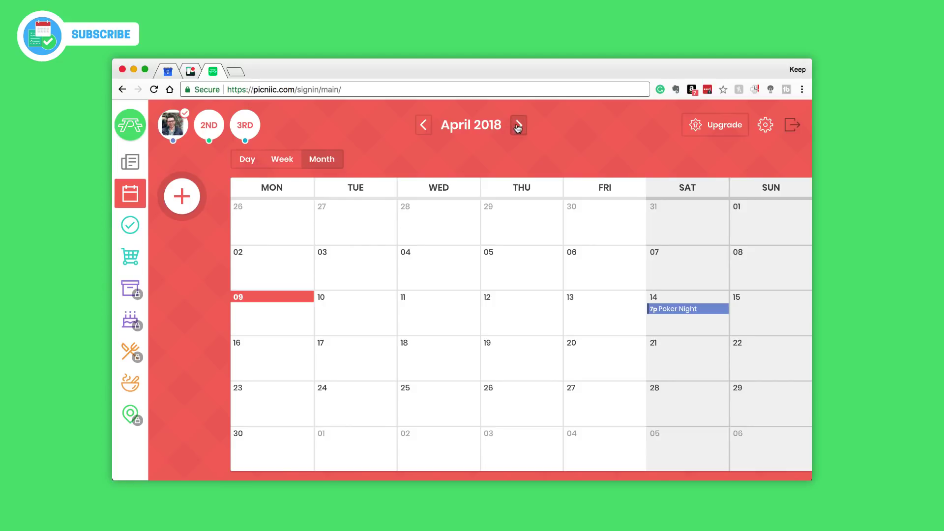
click(518, 126)
click(423, 125)
click(517, 126)
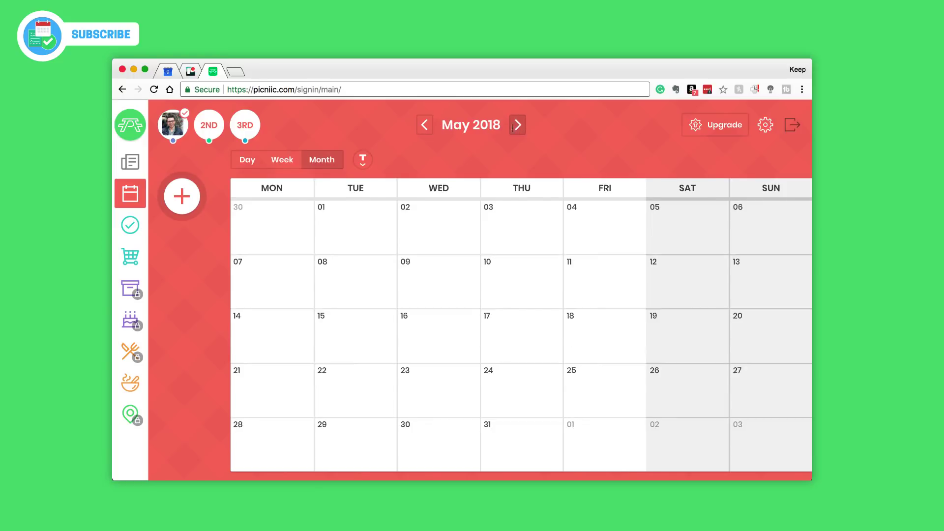
click(364, 158)
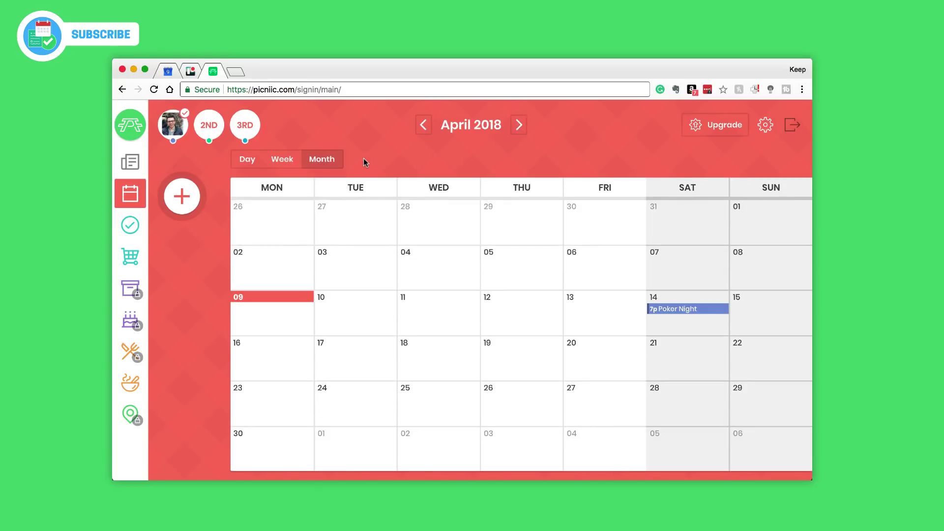
Step: Add a 'Pick up Strawberries' reminder at 3 pm on Monday, April 9
click(198, 200)
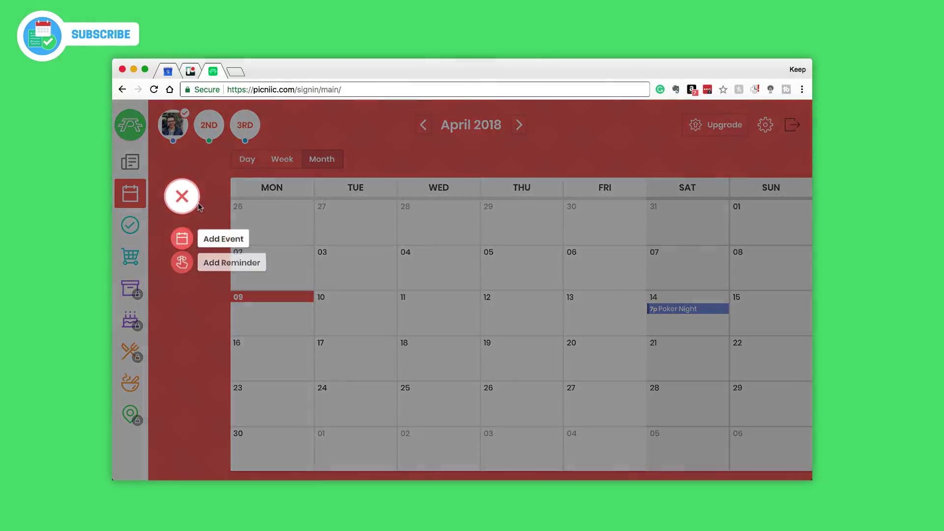
click(207, 271)
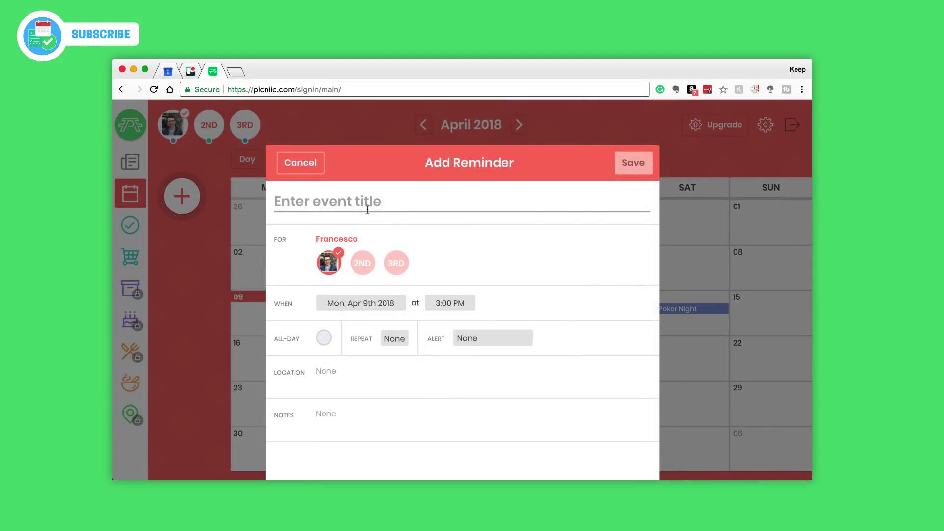
click(367, 207)
text(Pick up S)
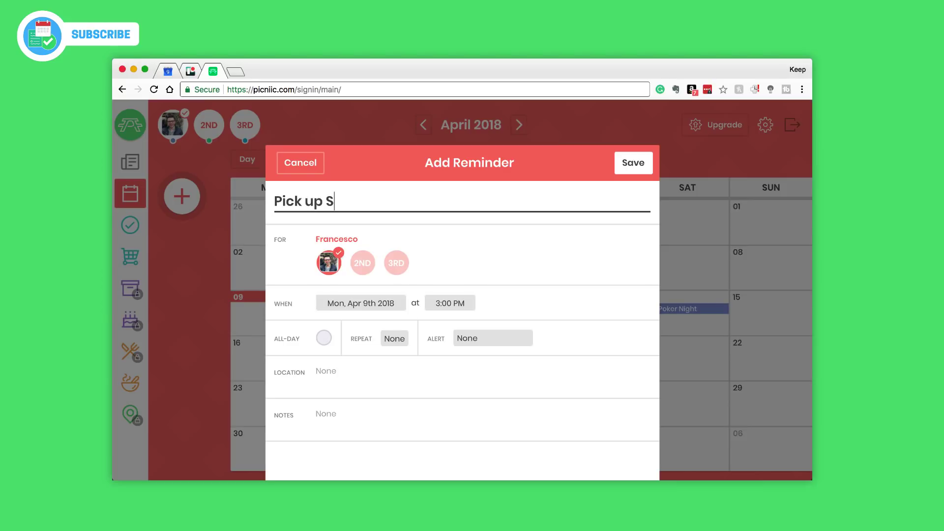
text(trawberries)
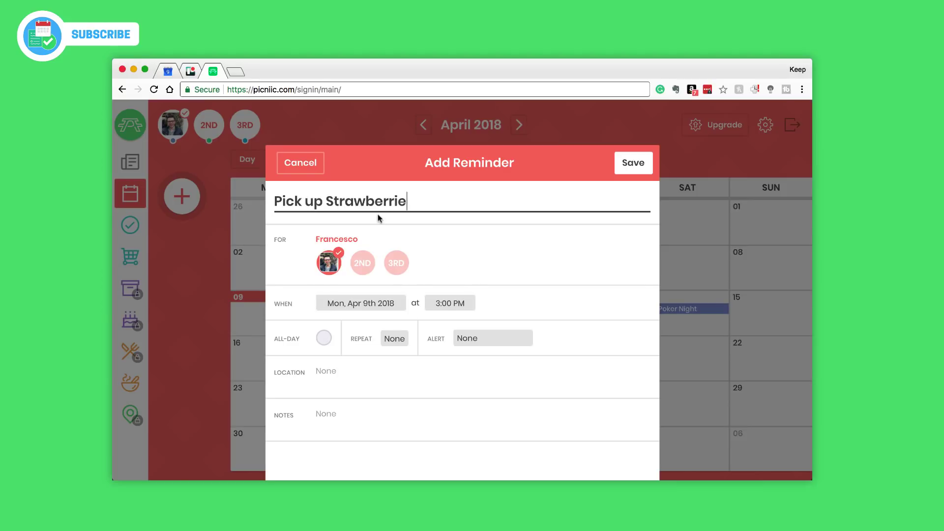
click(643, 167)
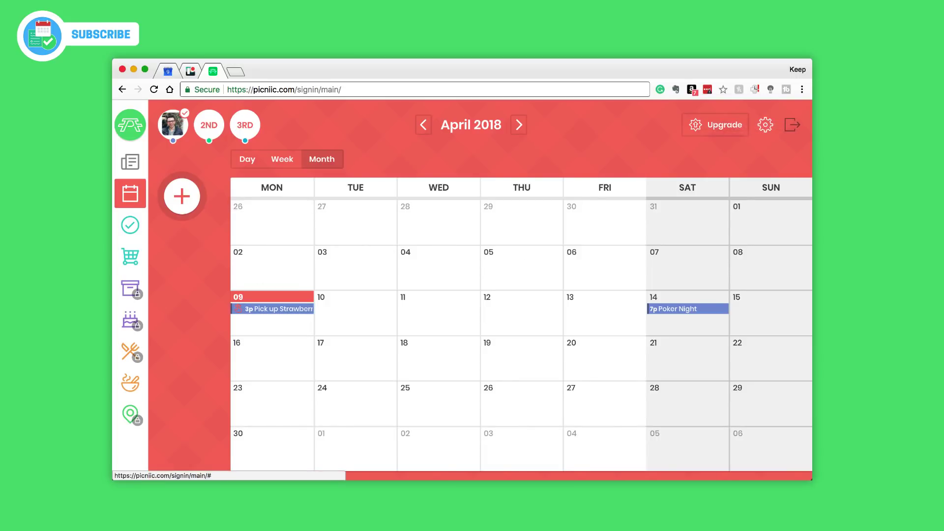
Step: Return to the dashboard showing Pick up Strawberries in the calendar tile and Family News
click(130, 124)
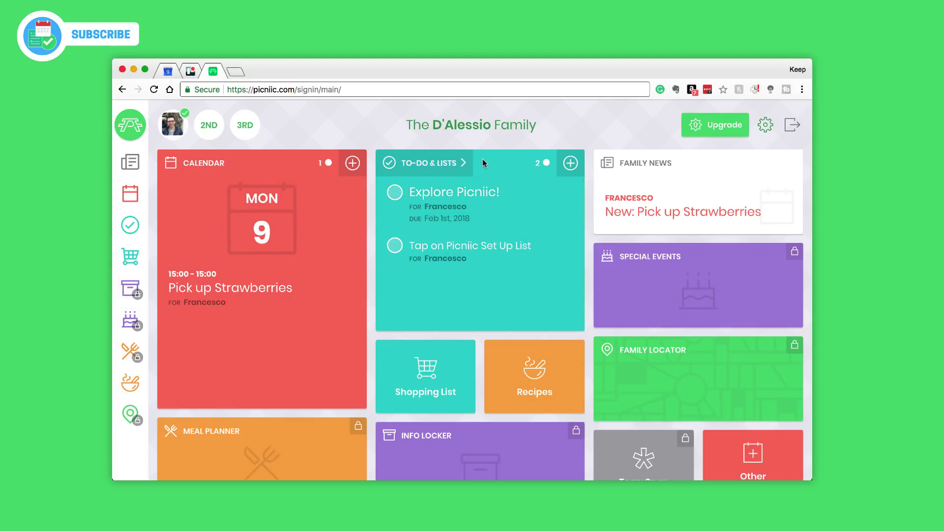
Step: Open the To-Do & Lists page with its three to-dos and bring up the add options
click(454, 165)
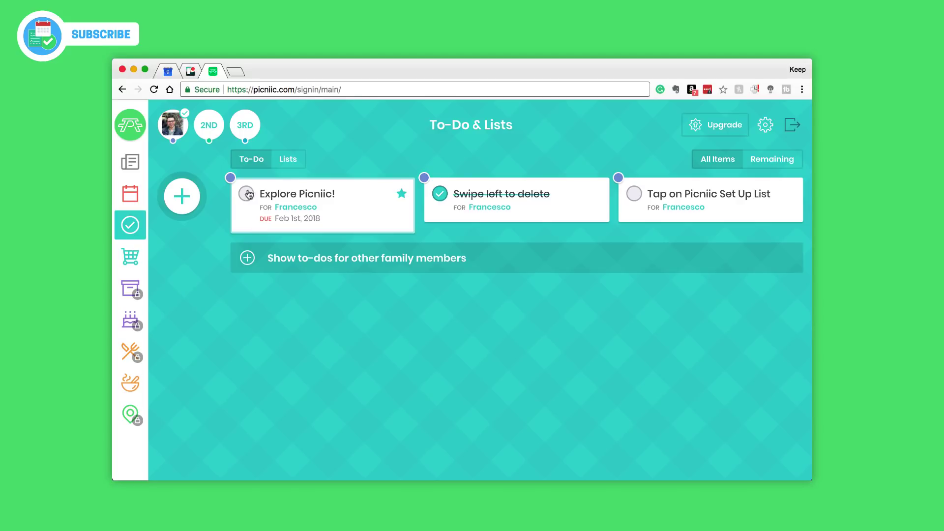
click(182, 196)
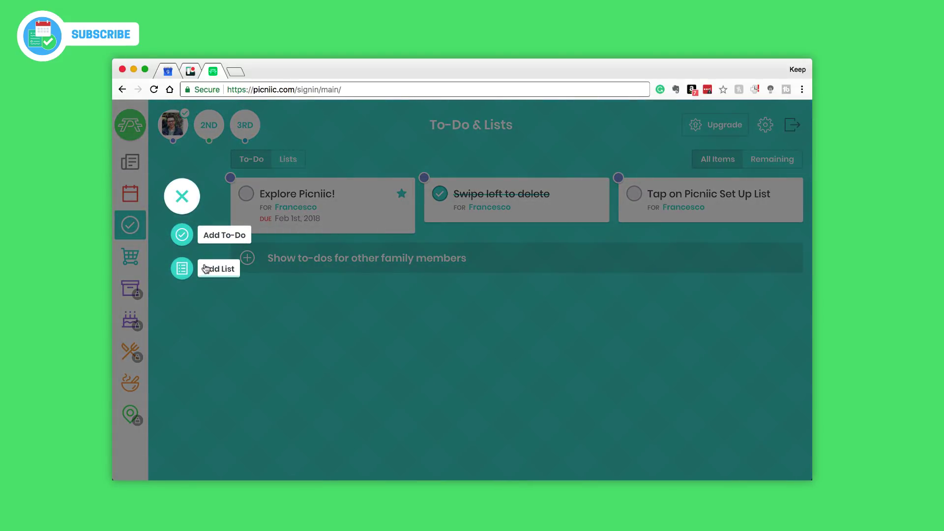
Step: Delete the Picniic Set Up list from the Lists view
click(214, 308)
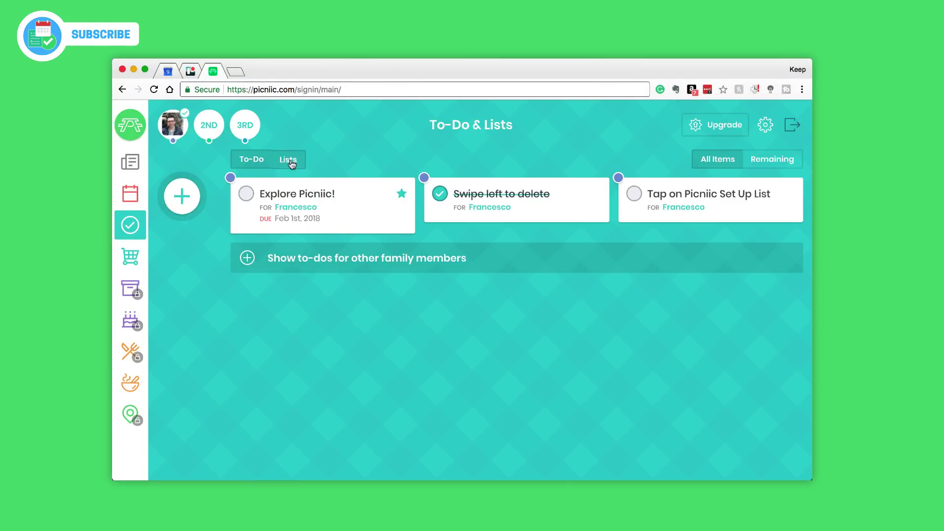
click(290, 161)
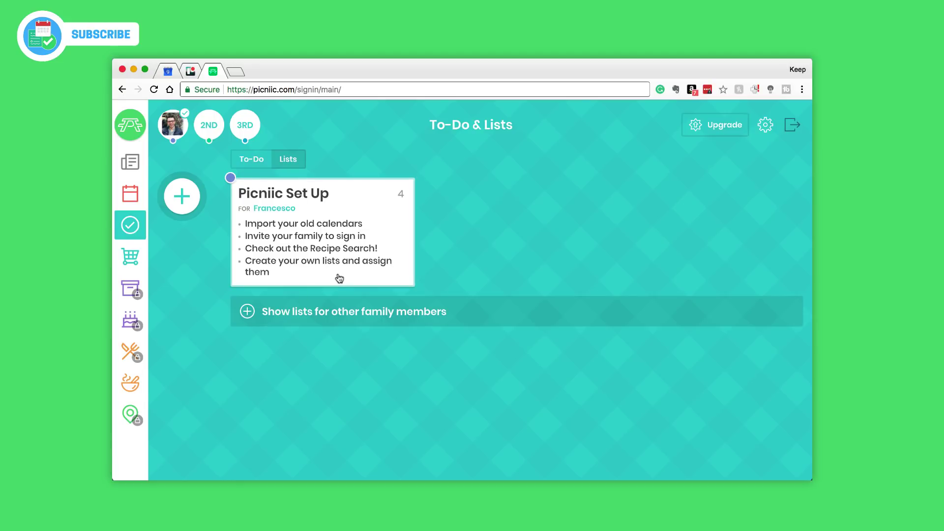
click(343, 212)
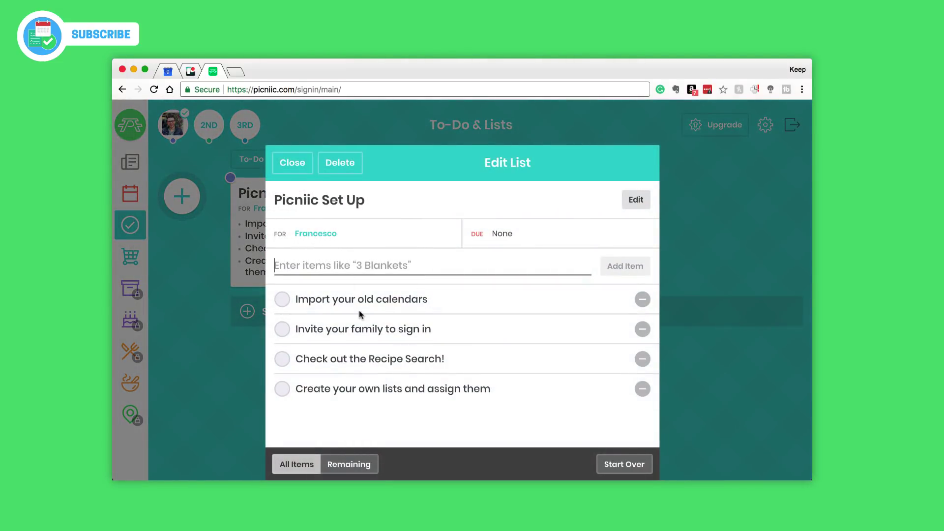
click(328, 164)
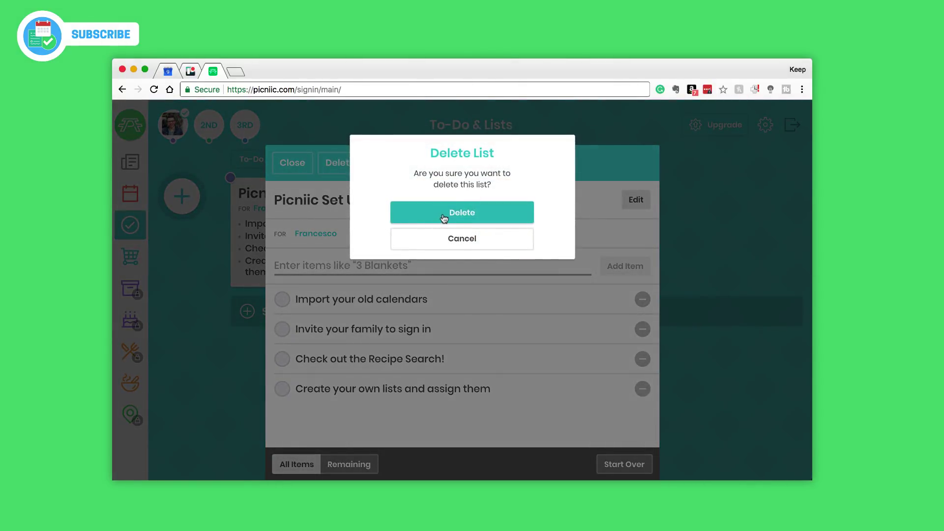
click(443, 214)
click(188, 202)
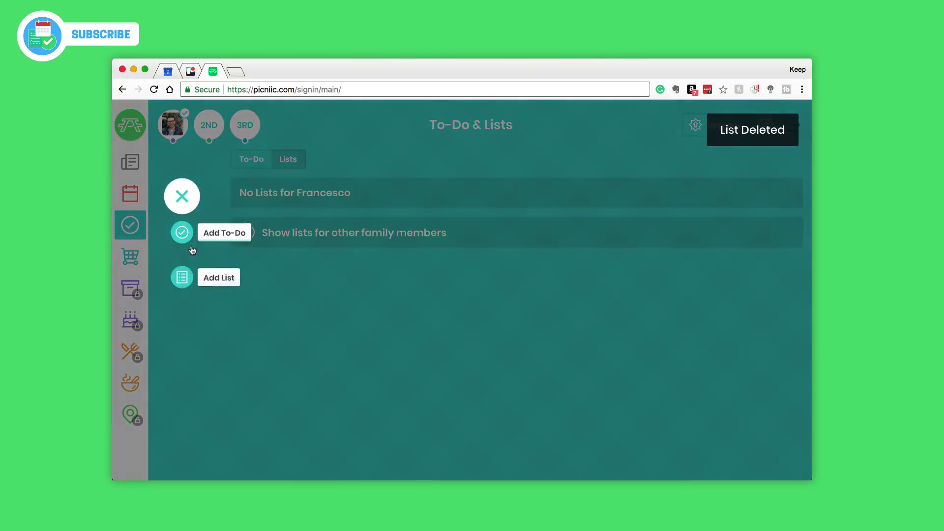
click(199, 270)
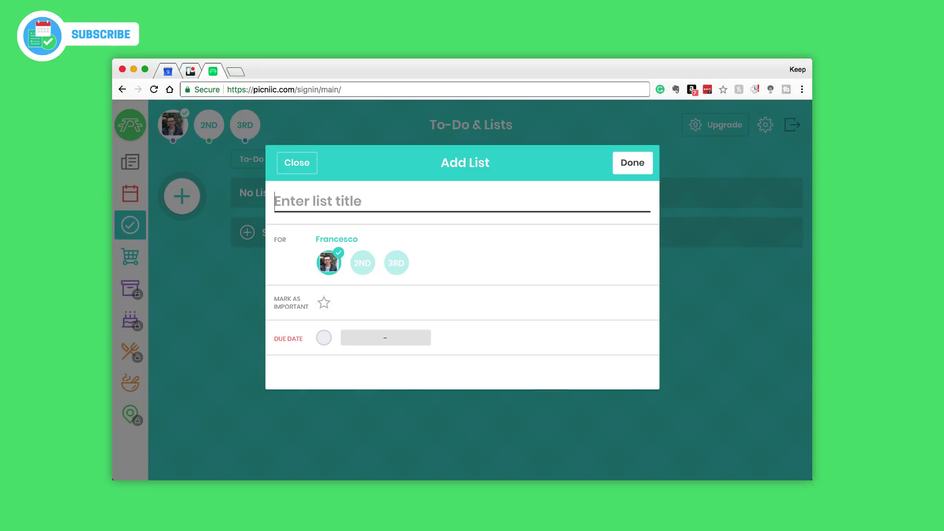
Step: Create a starred 'Shopping List' shared with the 2nd member, due Thu, Apr 12, 2018
text(Shopping List Templates)
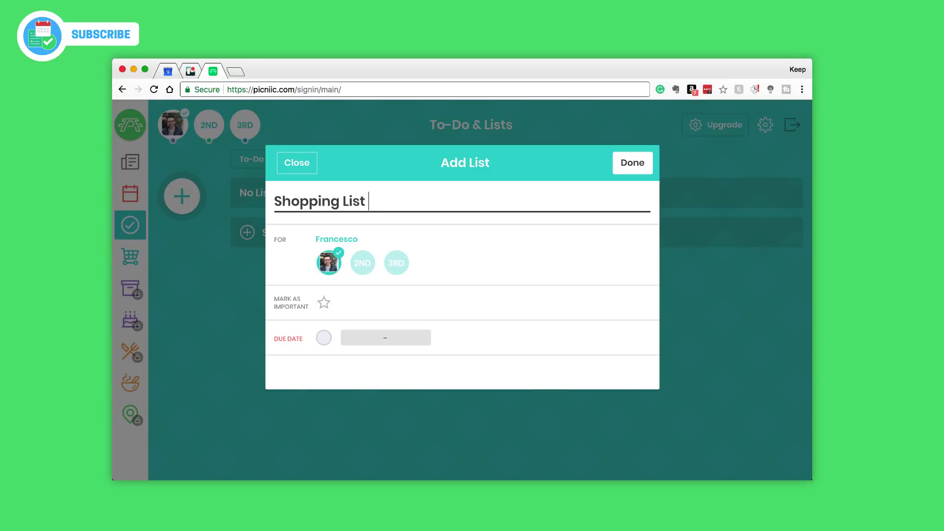
key(BackSpace)
key(BackSpace)
key(BackSpace)
key(BackSpace)
key(BackSpace)
key(BackSpace)
key(BackSpace)
click(367, 262)
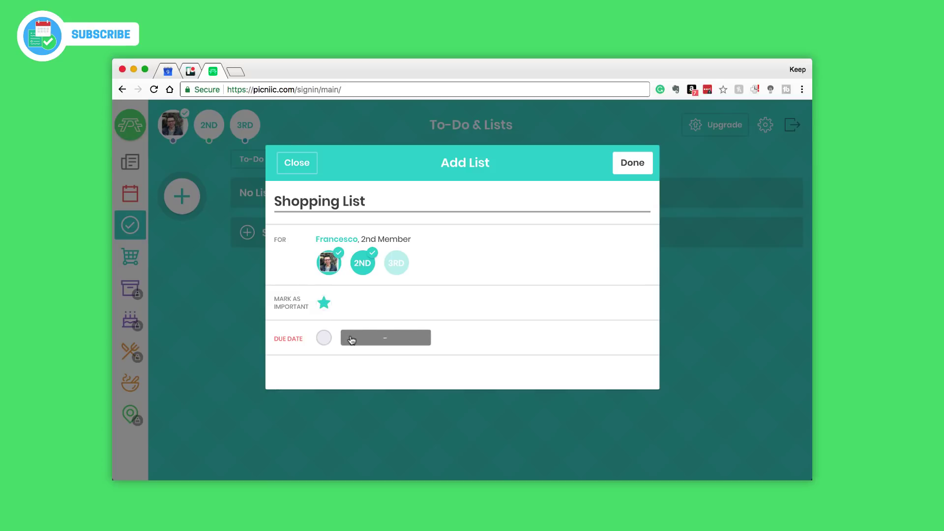
click(324, 338)
click(360, 345)
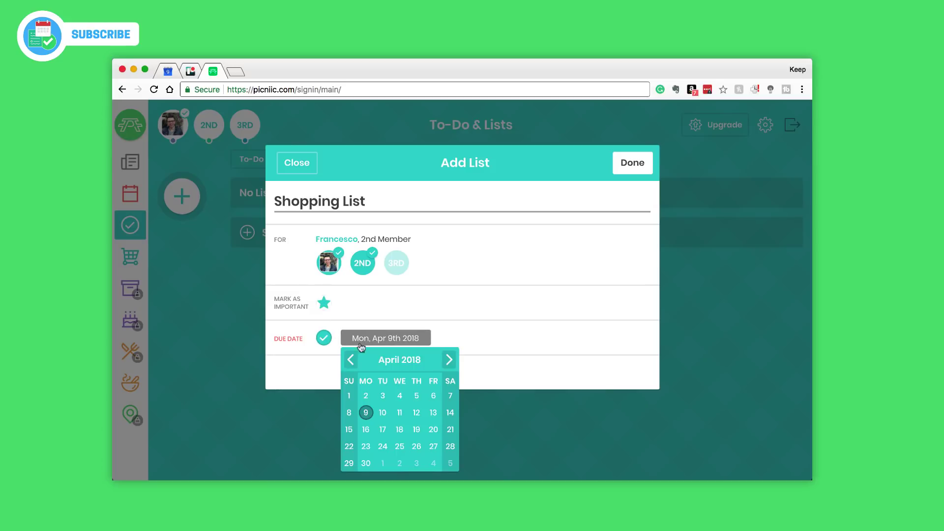
click(417, 413)
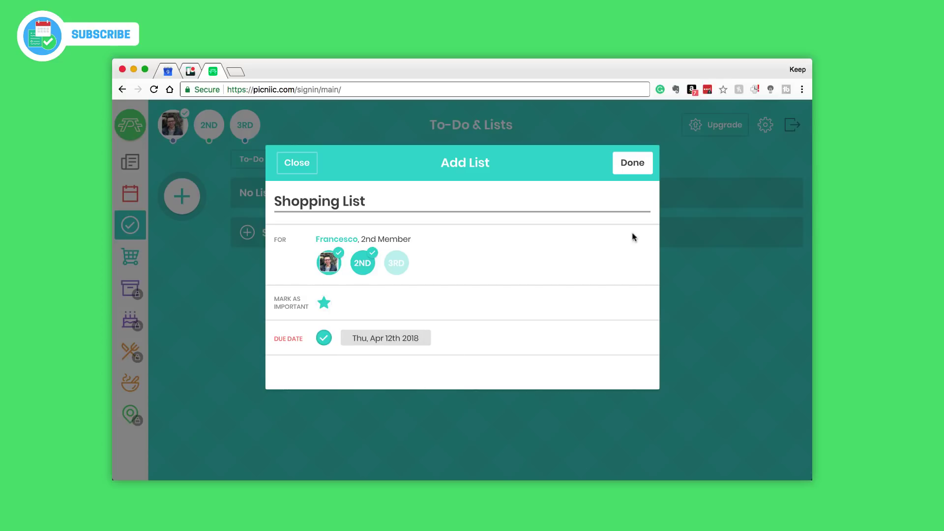
click(633, 164)
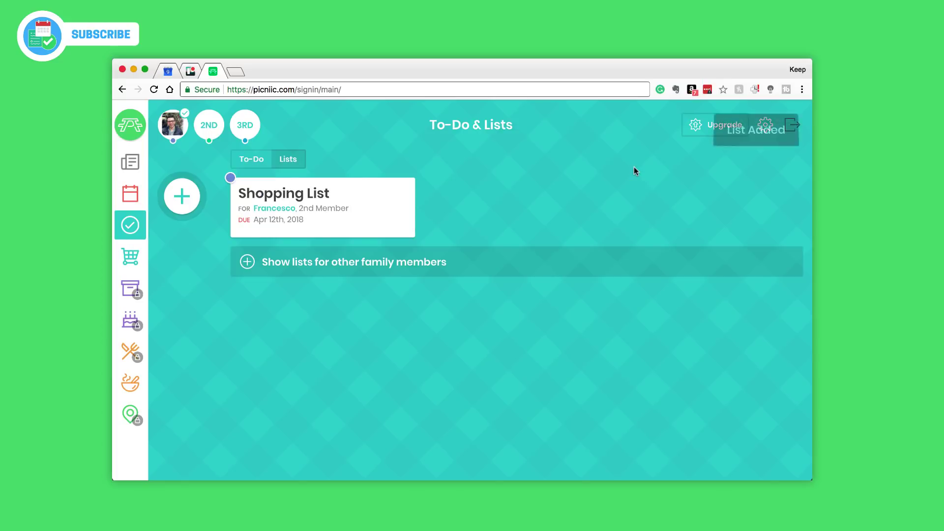
Step: Add Peas, Carrots and Brocolli as items on the Shopping List, then close it
click(301, 197)
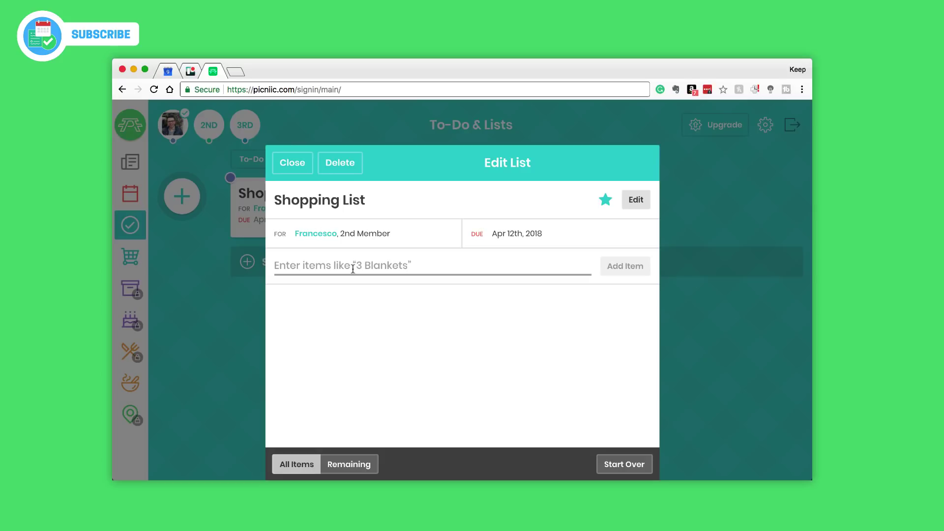
text(Peas)
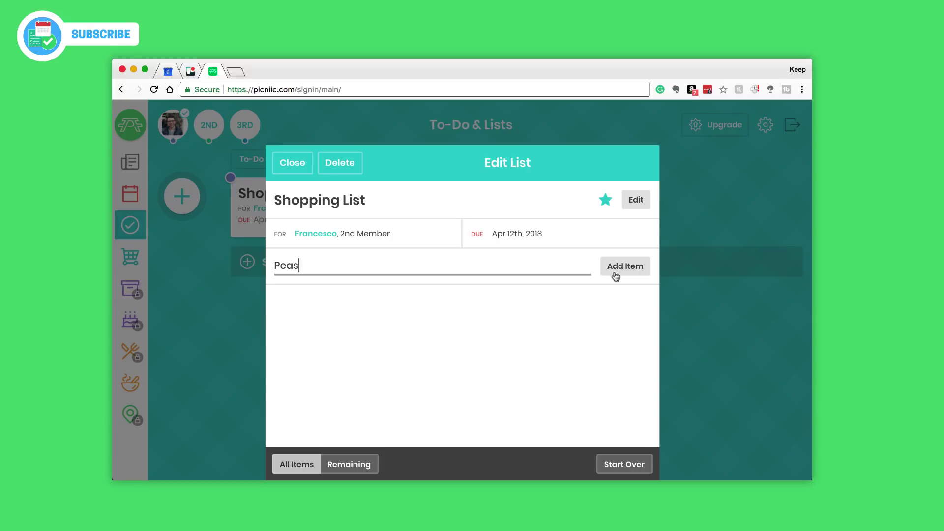
click(616, 276)
text(Carrots)
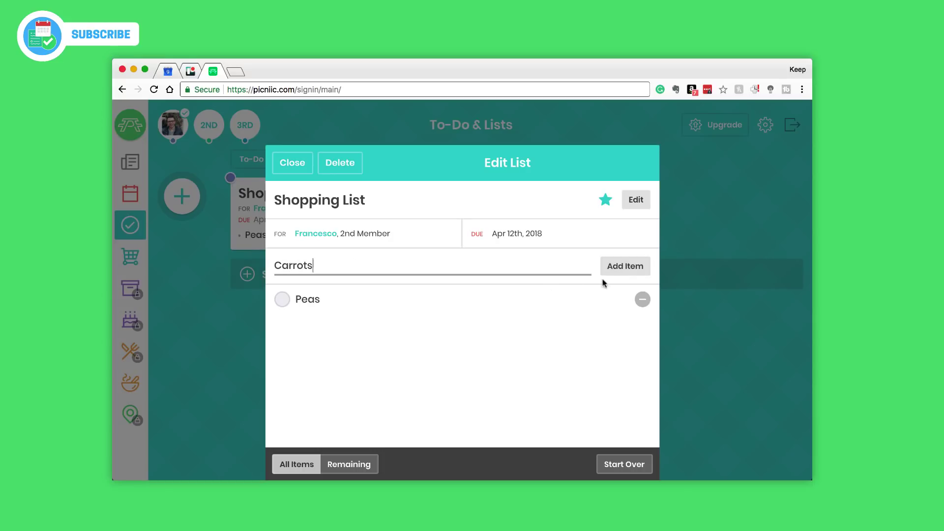
click(618, 270)
text(Broco)
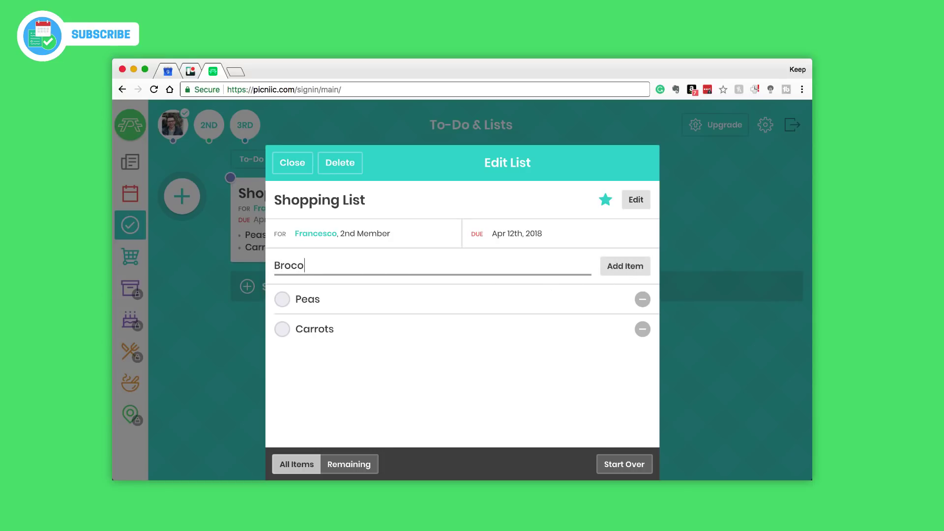
text(lli)
click(601, 274)
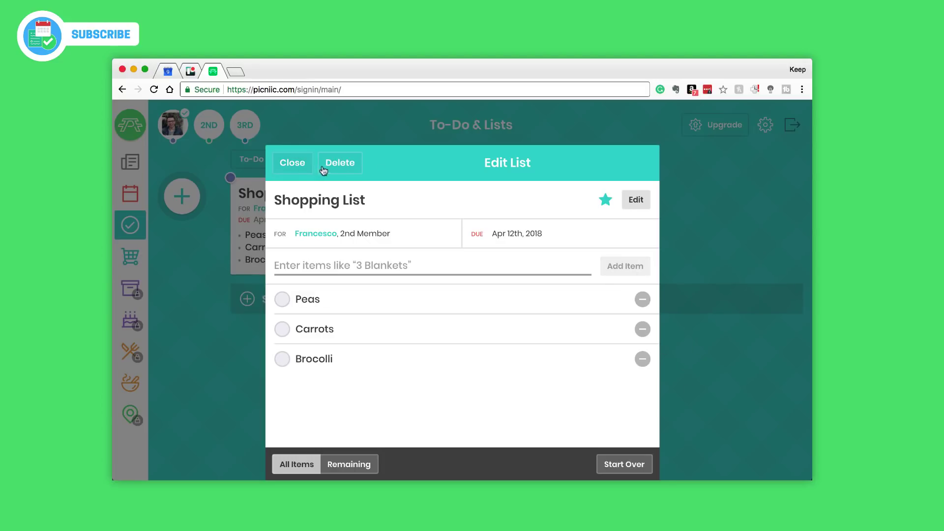
click(303, 165)
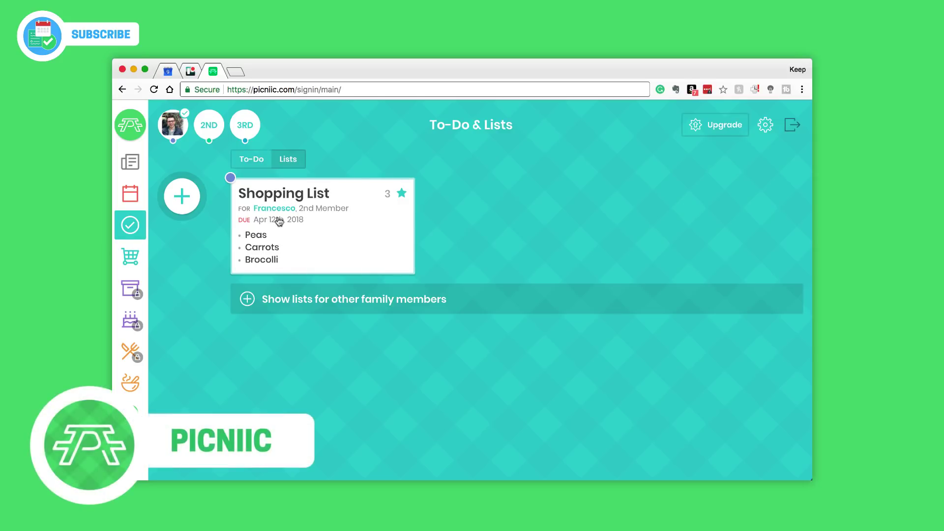
Step: Start a new to-do titled 'Fix the Garden Door'
click(260, 160)
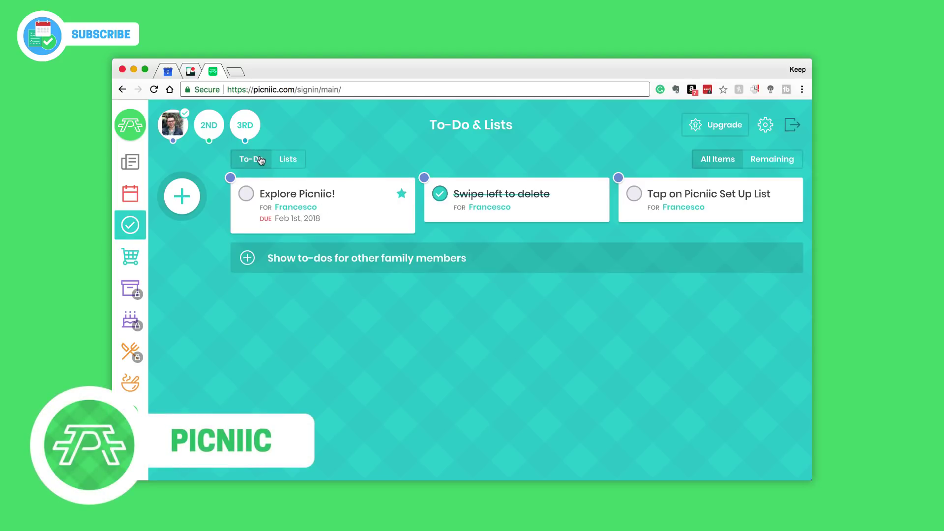
click(290, 163)
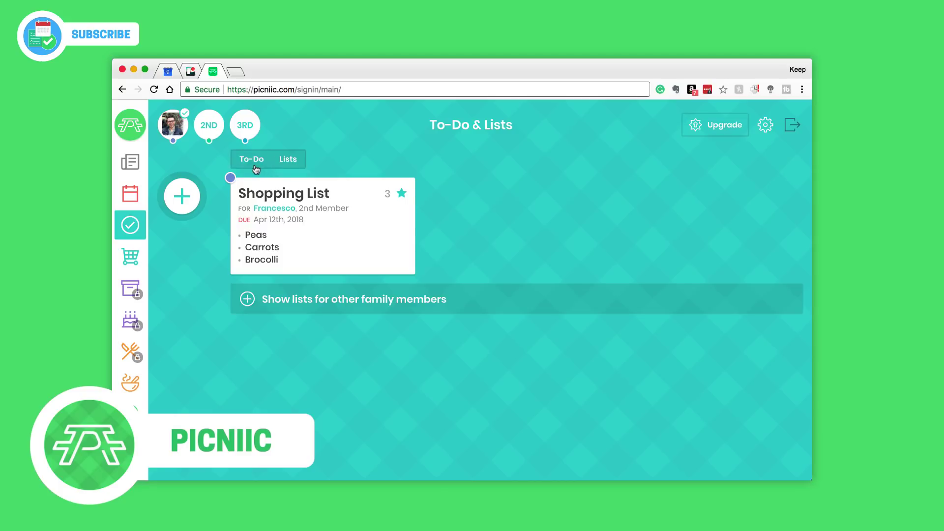
click(253, 160)
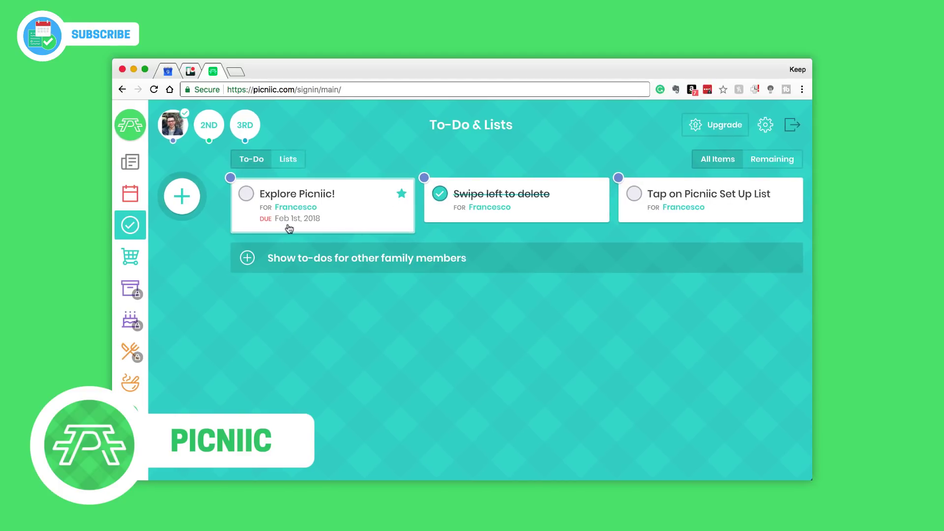
click(181, 196)
click(206, 237)
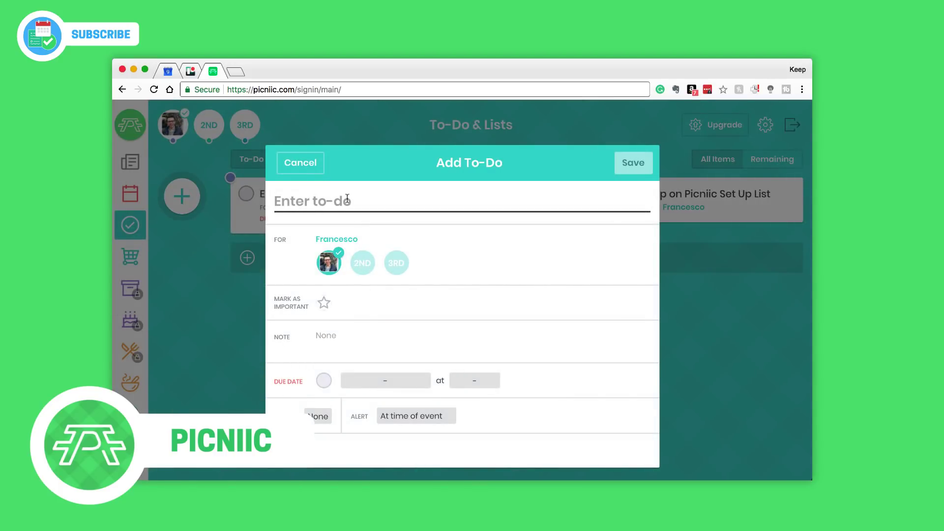
text(Fi)
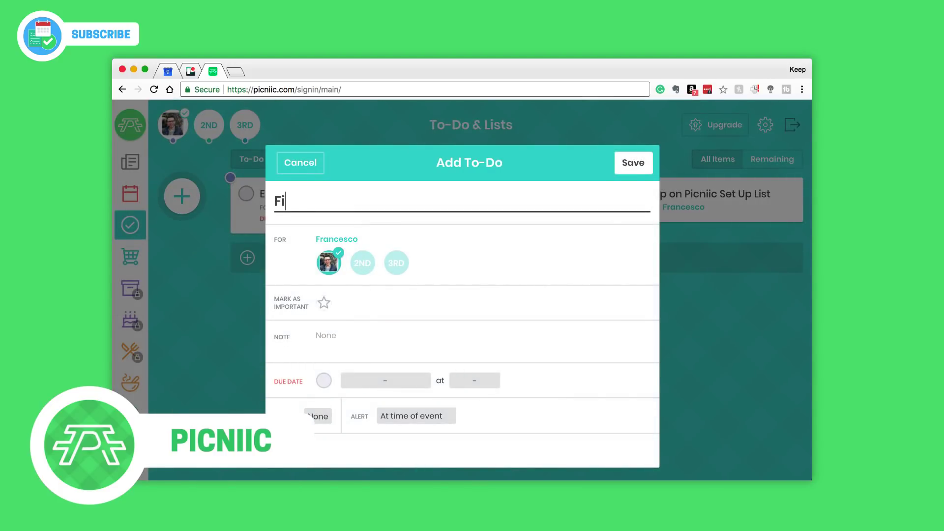
text(x the Garen D)
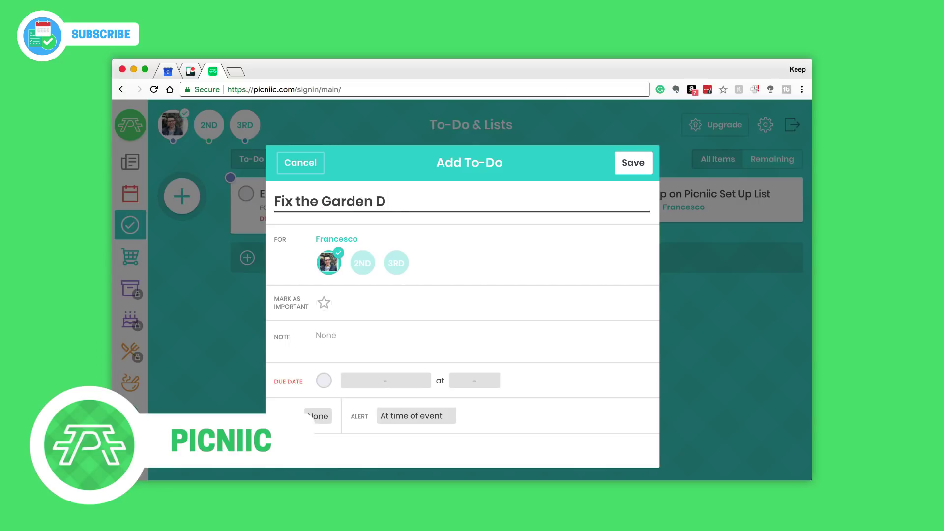
text(oor)
Step: Give the to-do a due date of Mon, Apr 9th 2018 at 3, and save it
click(323, 381)
click(376, 381)
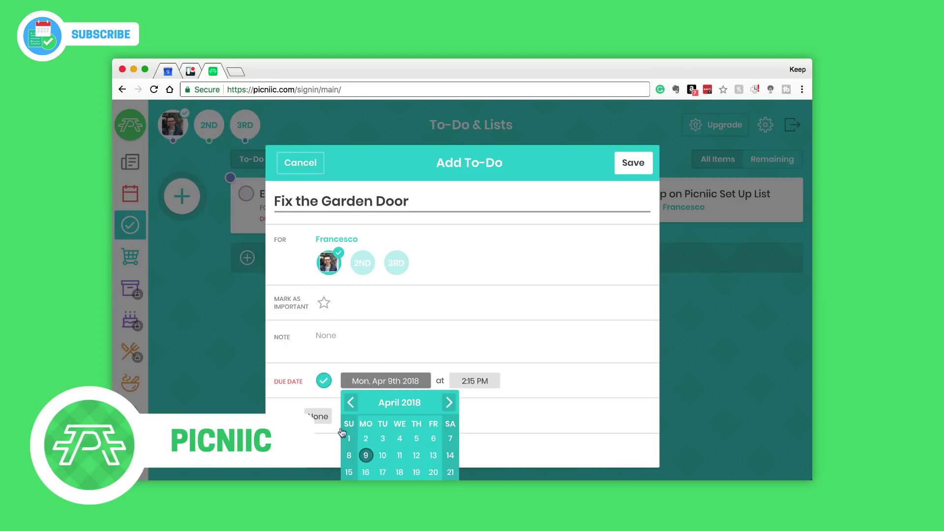
click(245, 355)
click(474, 381)
click(463, 432)
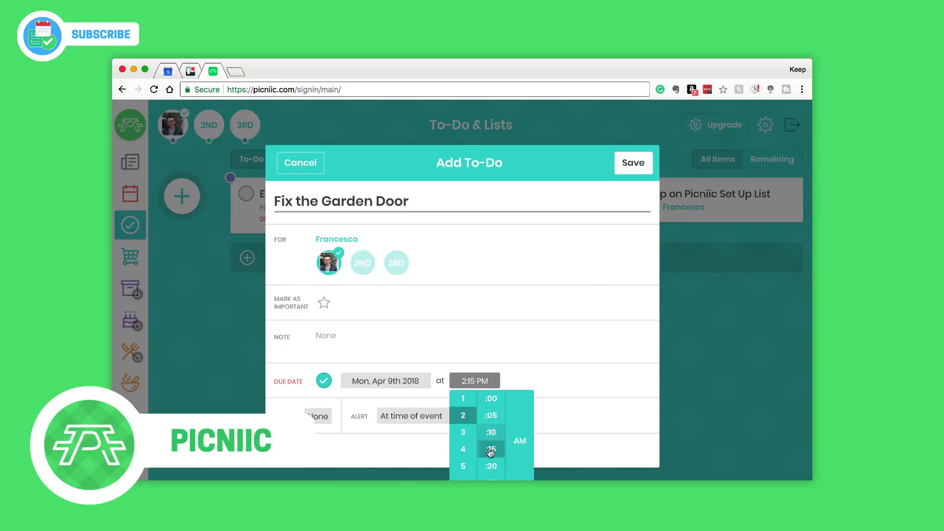
click(634, 163)
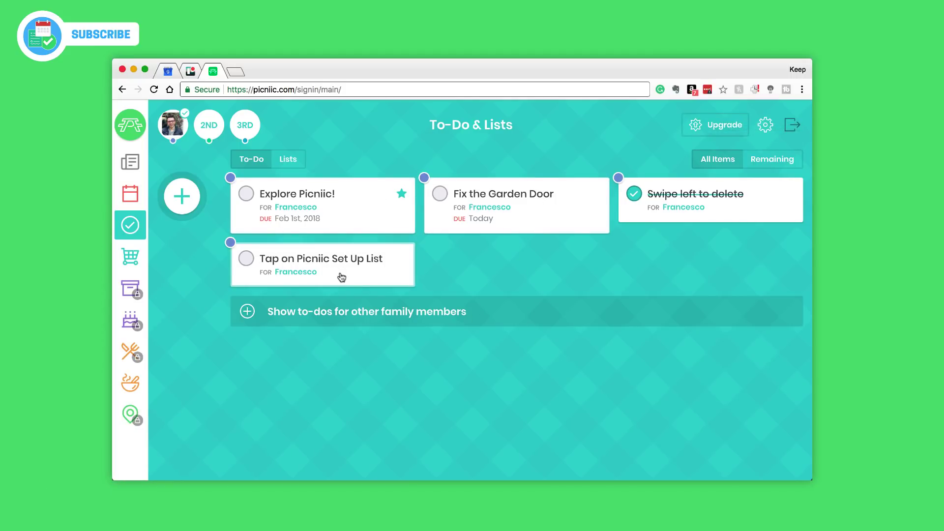
Step: Check off Explore Picniic!, filter to Remaining, then show All Items again
click(247, 194)
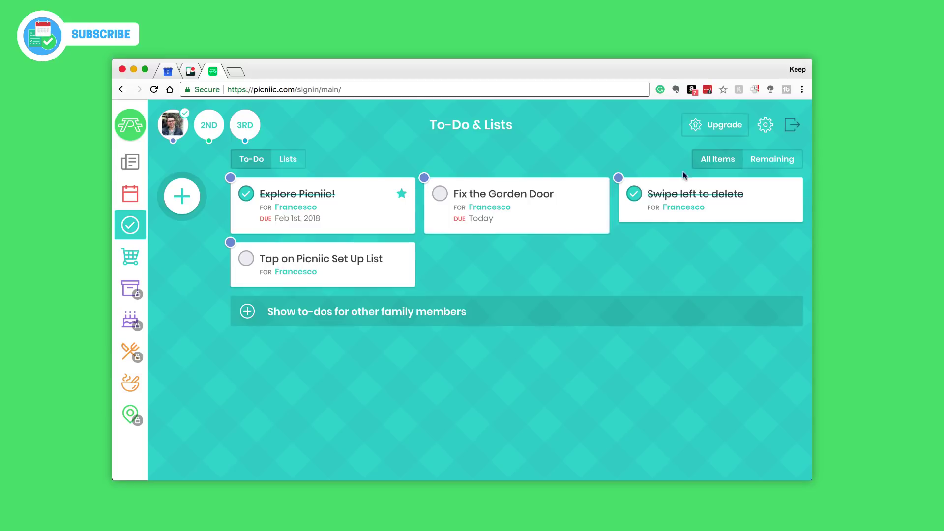
click(759, 161)
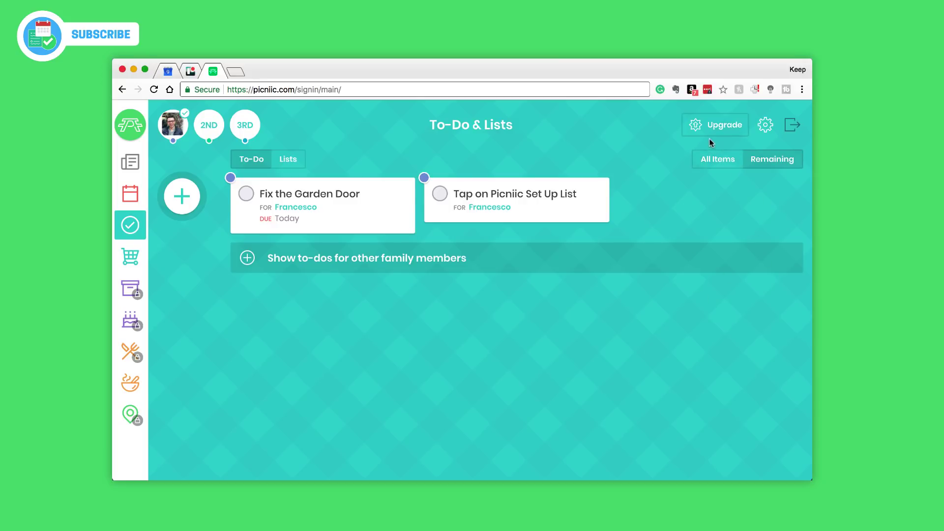
click(711, 158)
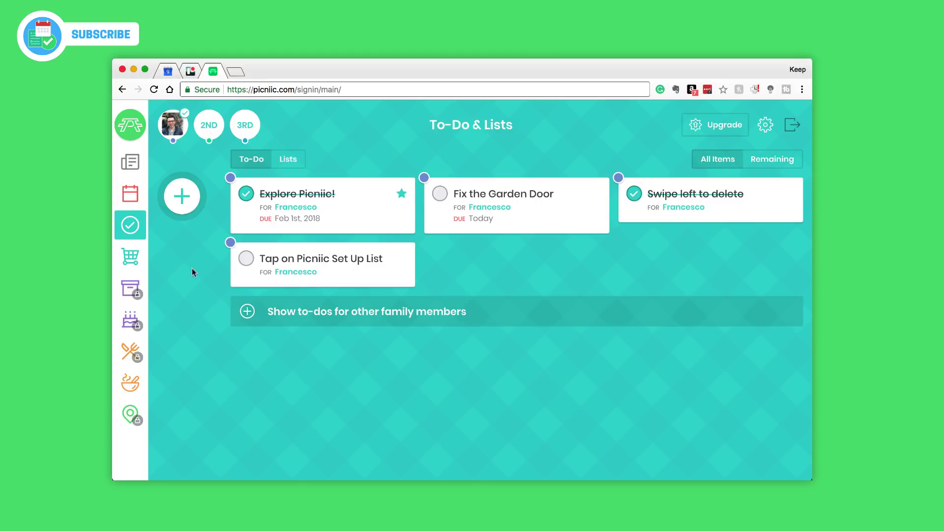
click(287, 159)
Step: From the dashboard, mark the 'Tap on Picniic Set Up List' to-do as done
click(130, 125)
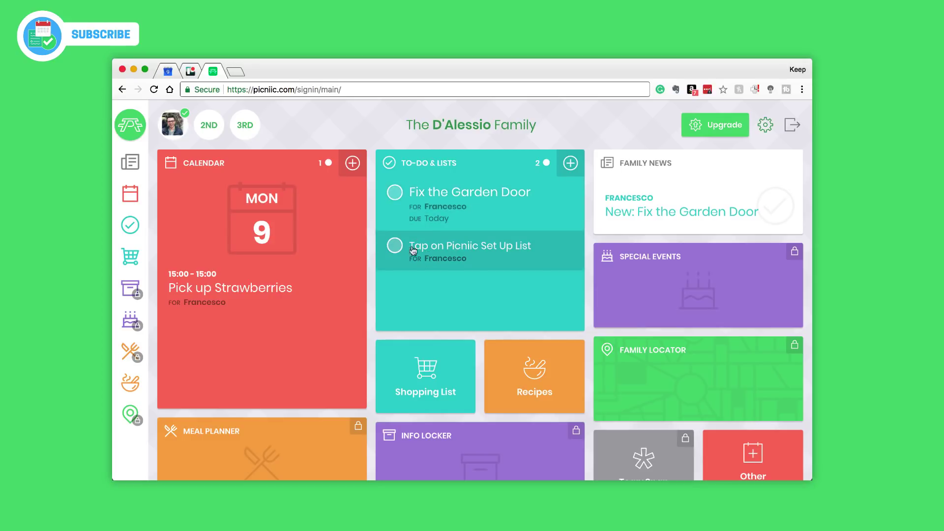
click(394, 246)
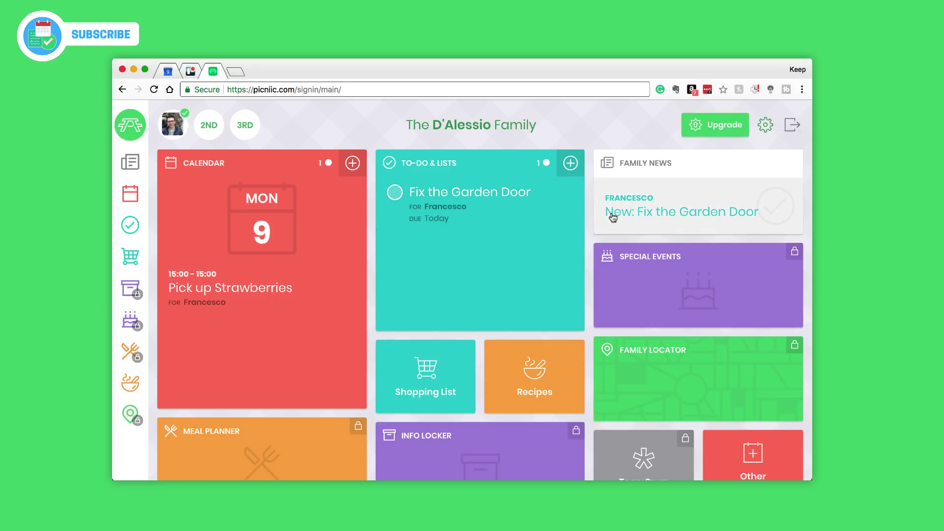
Step: Open the Family News feed and scroll through the posts down to New: Fix the Garden Door
click(652, 163)
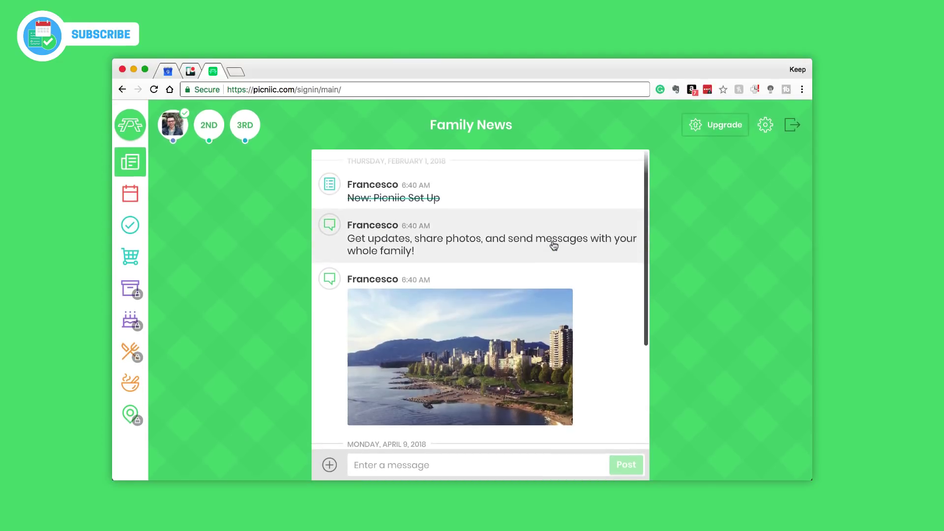
scroll(554, 246, down, 5)
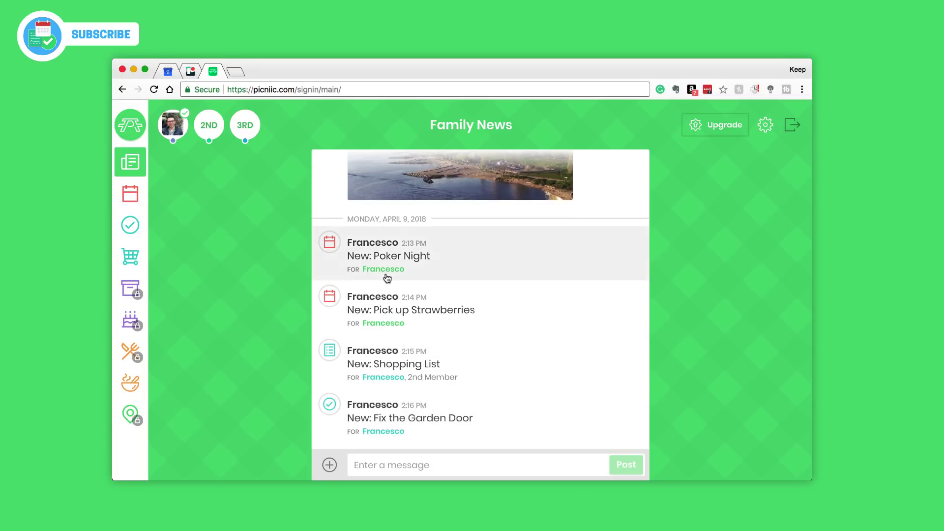
scroll(387, 277, up, 5)
scroll(388, 278, down, 2)
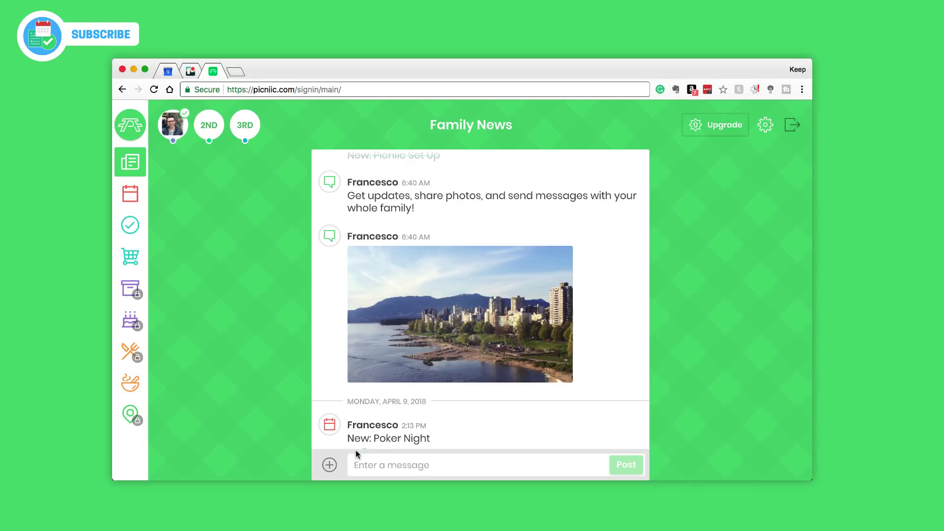
Step: Post 'Let's go eat a Pasty tonight!' to Family News and dismiss the photo picker
text(Let\s)
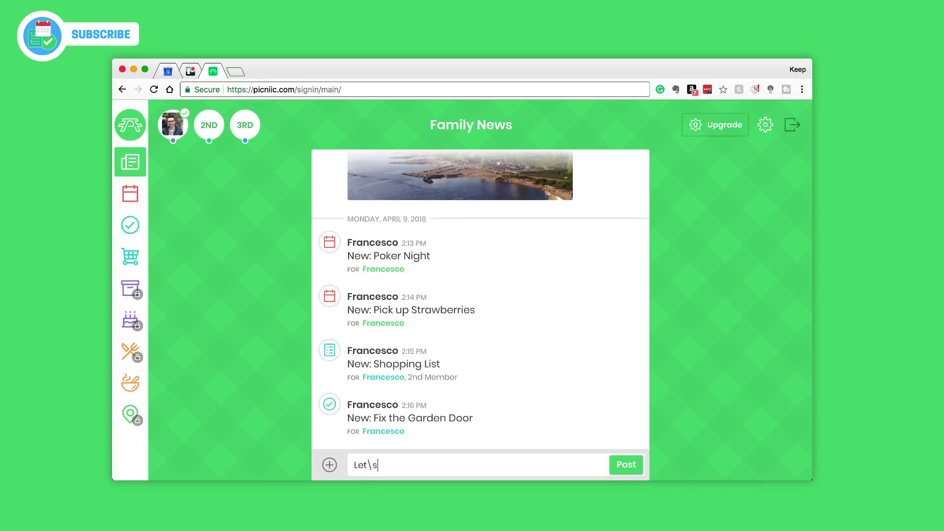
key(BackSpace)
key(BackSpace)
text('s go eat a Pasty tonight!)
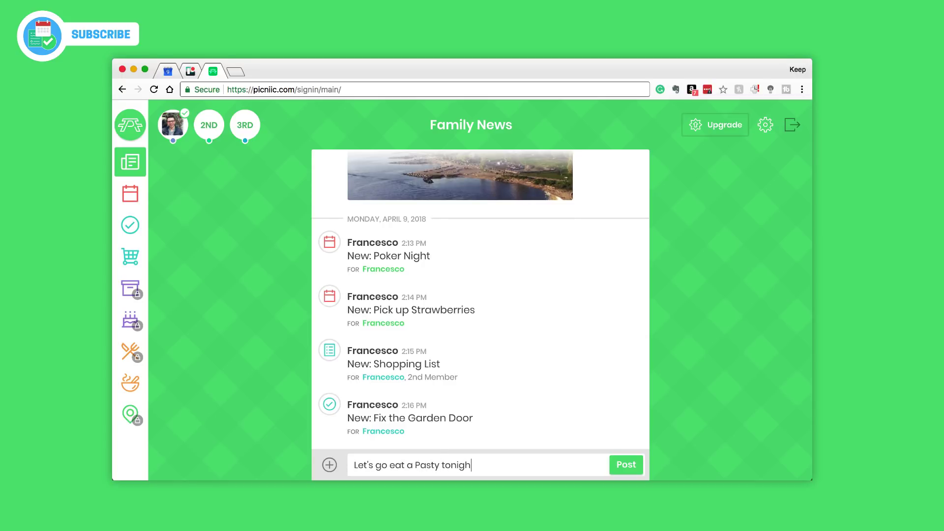
click(627, 465)
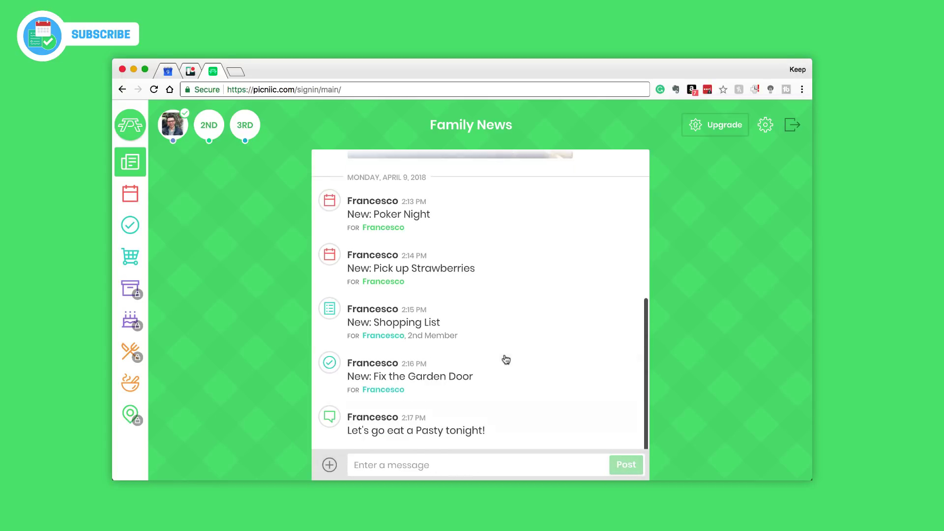
click(329, 465)
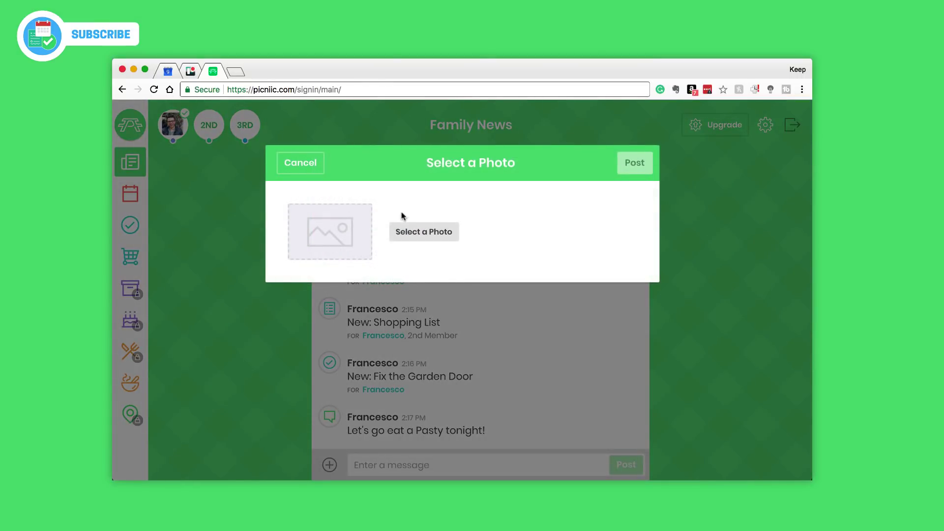
click(287, 164)
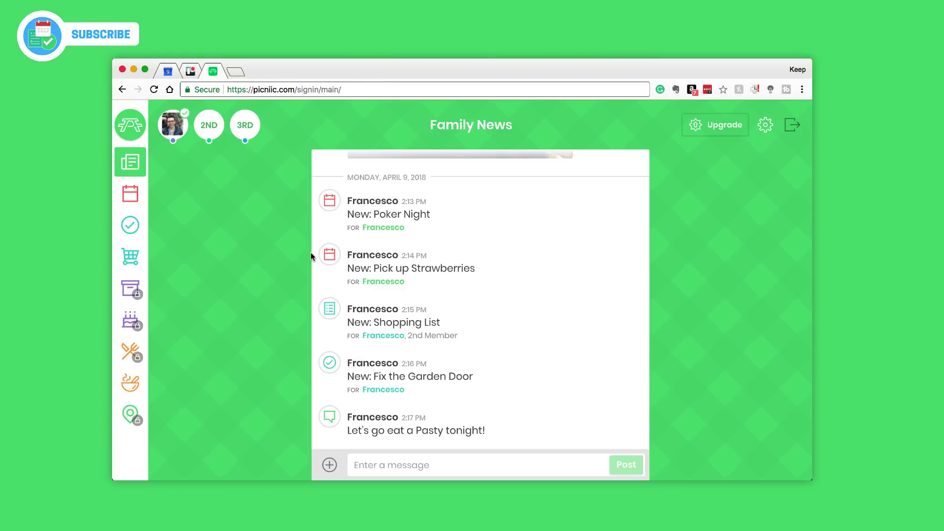
Step: Open Special Events from the dashboard to view the Monthly, Annual and Lifetime plan prices
click(130, 125)
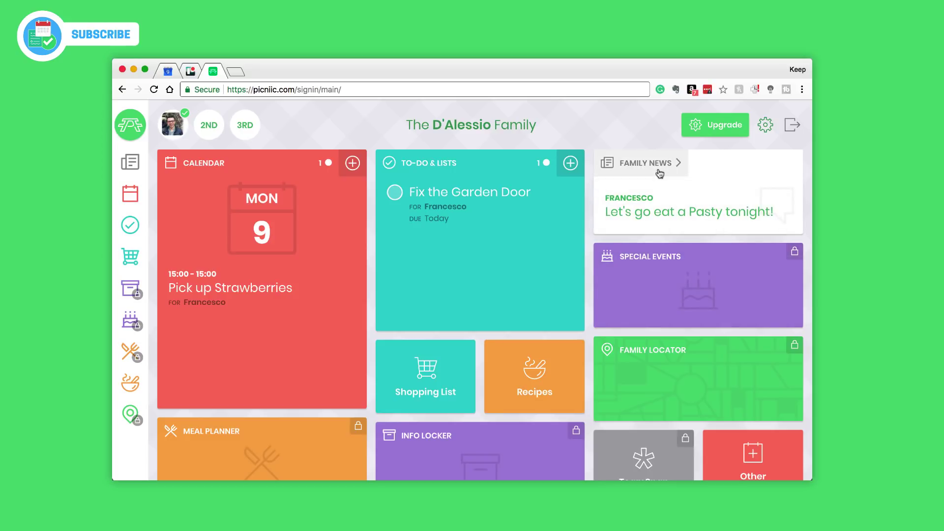
click(672, 256)
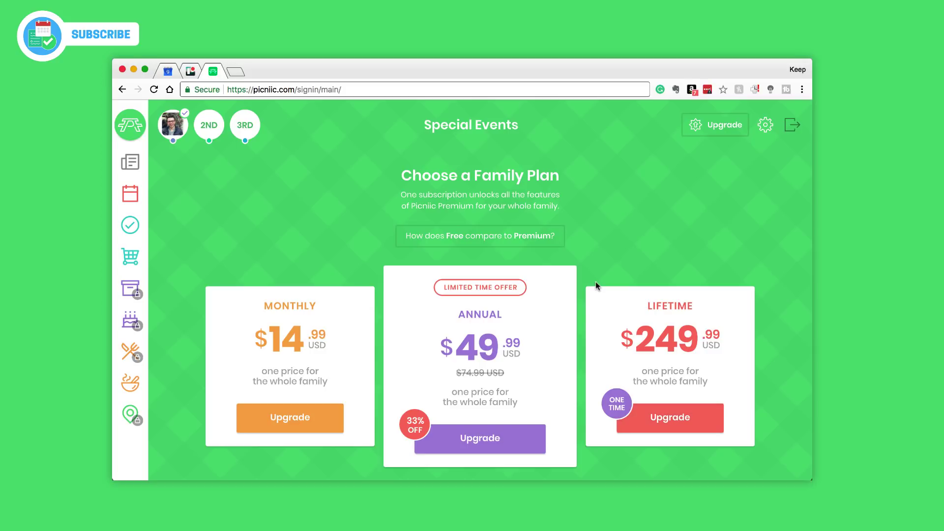
click(476, 235)
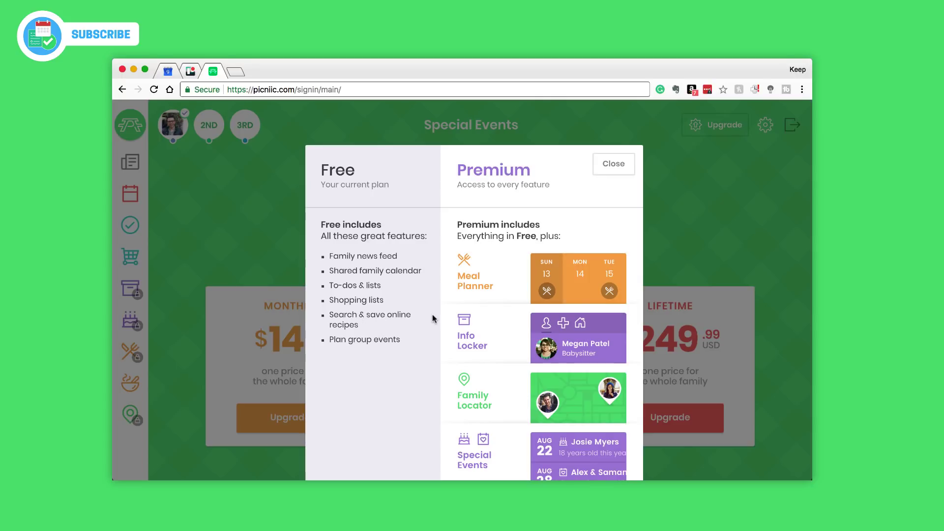
scroll(490, 322, down, 2)
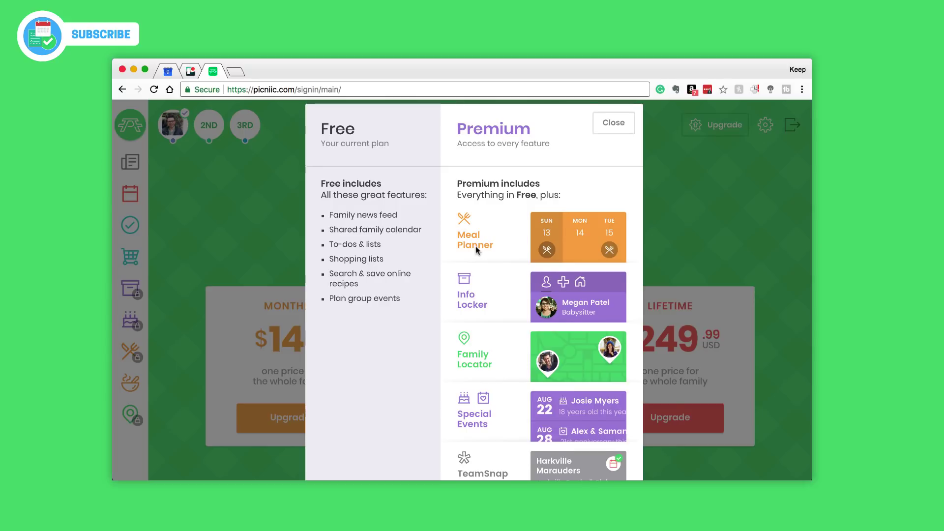
scroll(476, 248, down, 2)
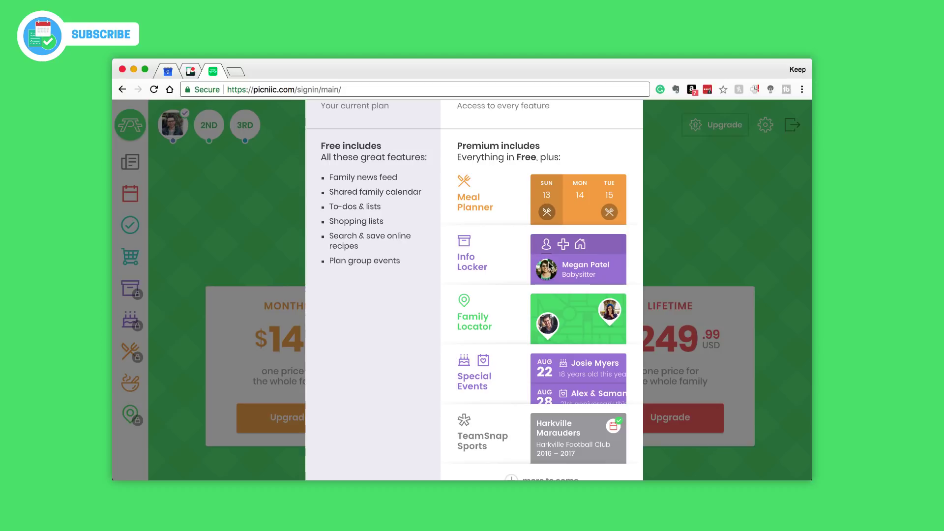
scroll(494, 324, down, 1)
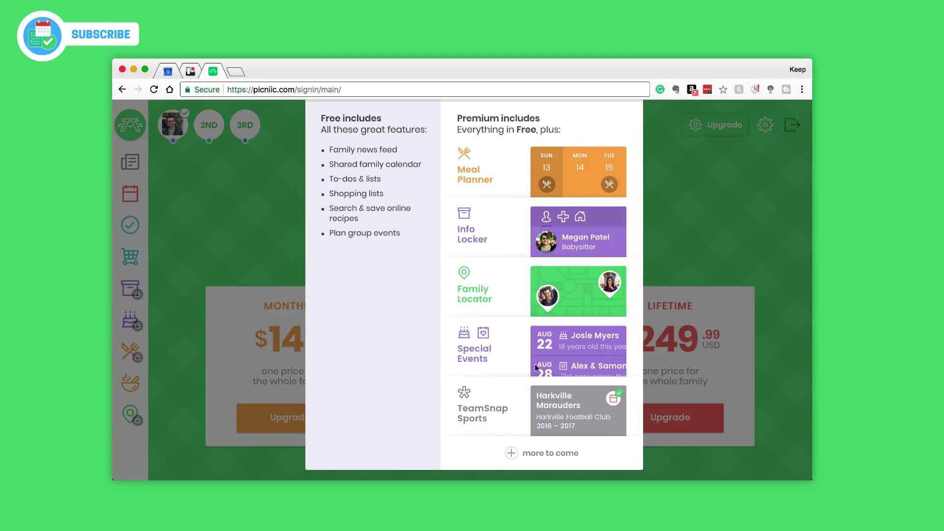
scroll(577, 186, up, 3)
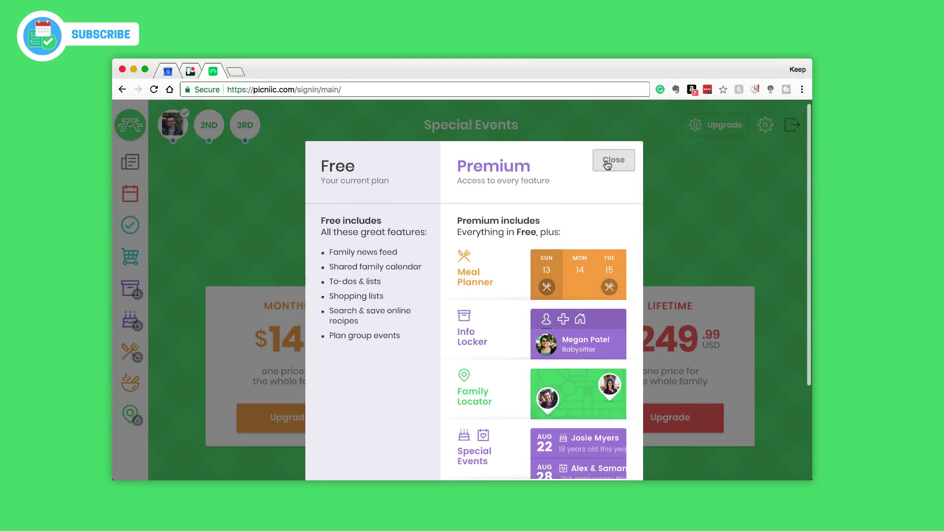
click(604, 164)
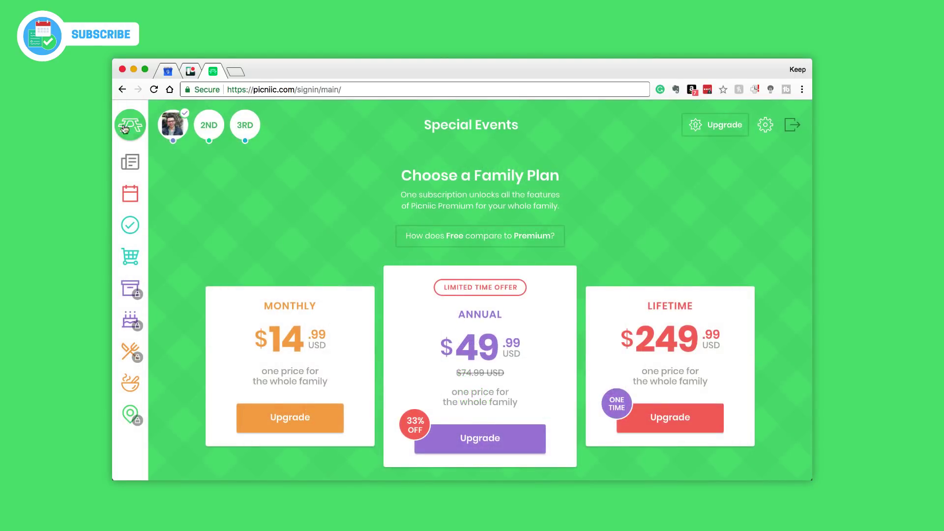
click(131, 125)
scroll(338, 292, down, 2)
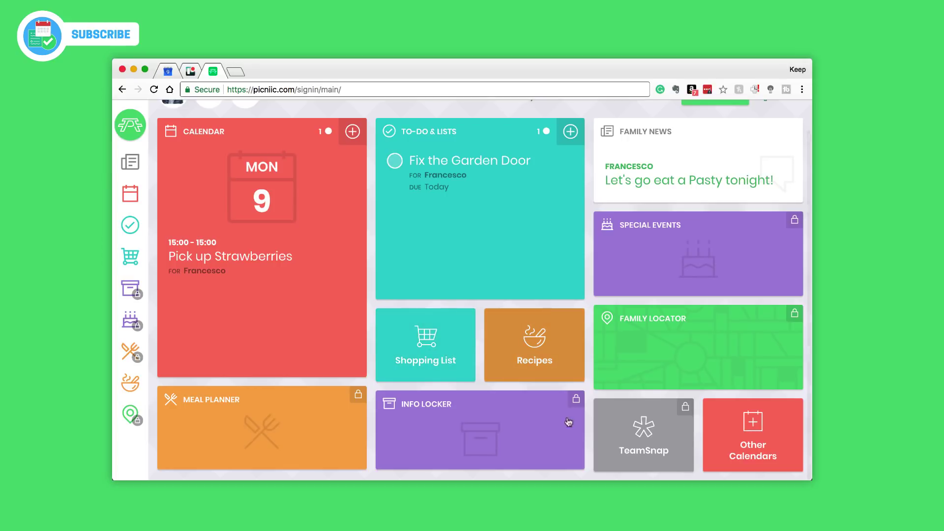
click(773, 437)
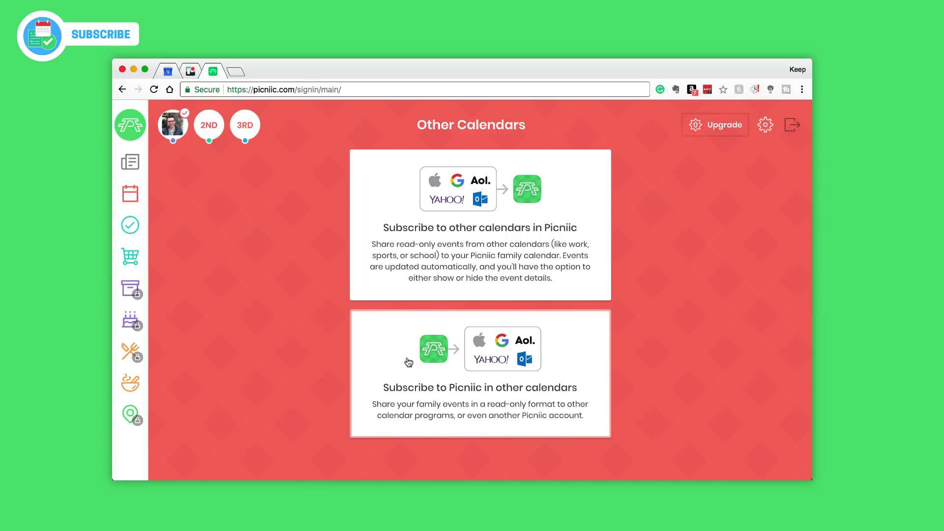
click(129, 125)
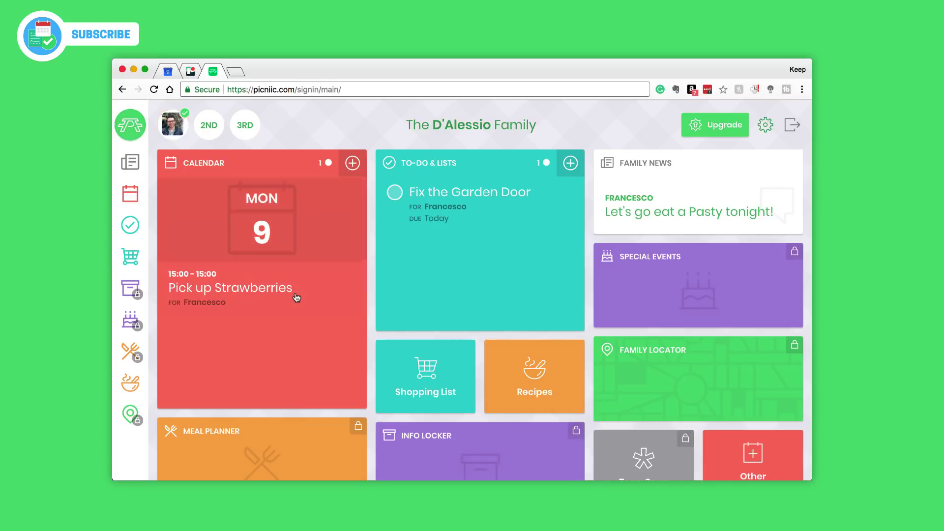
scroll(296, 297, down, 2)
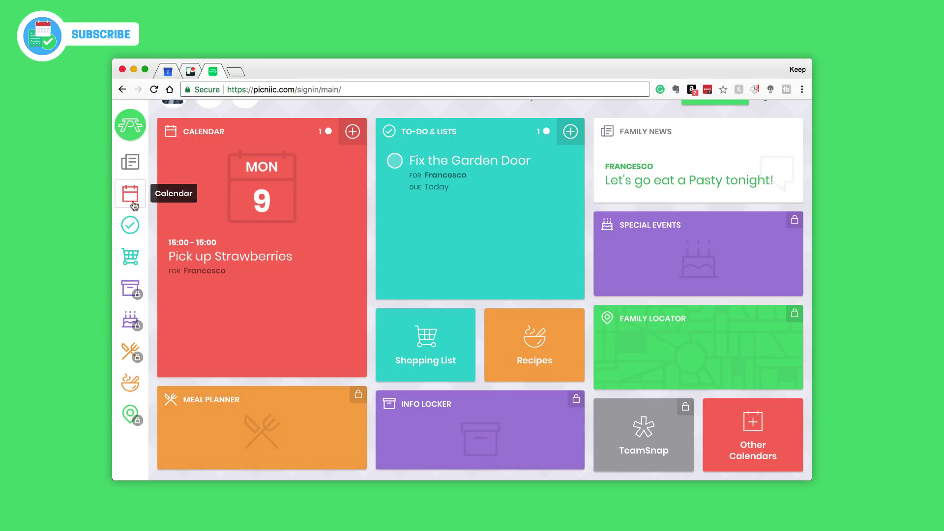
scroll(327, 292, up, 2)
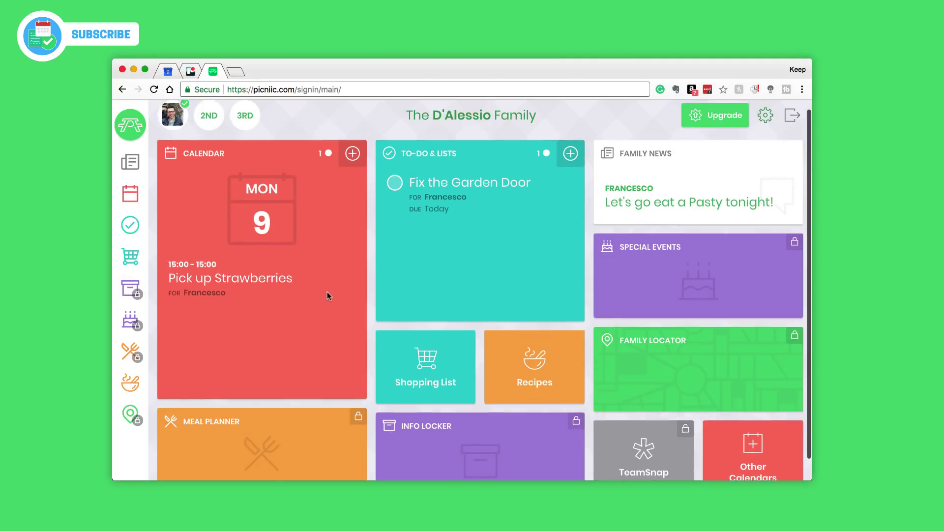
scroll(327, 294, down, 2)
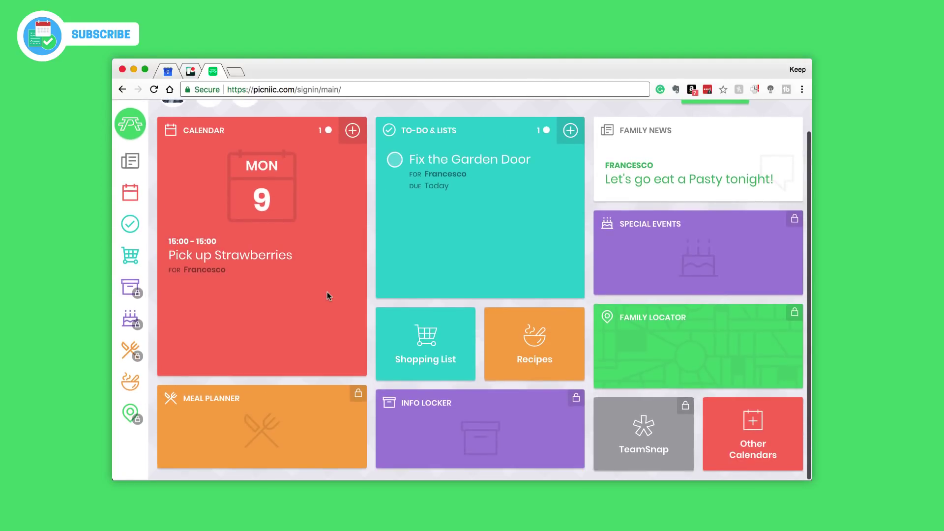
Step: Create an untitled store list with 0 items in the Shopping List section
click(451, 356)
click(450, 350)
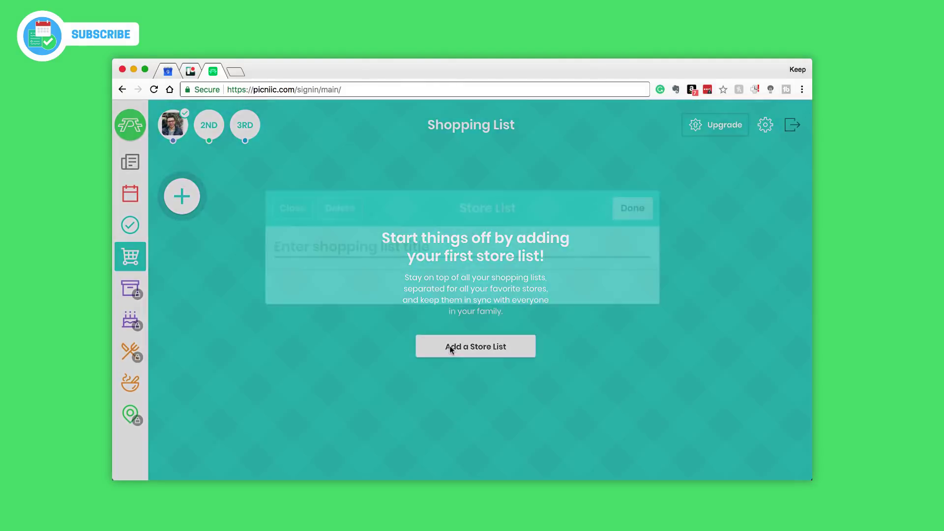
click(353, 199)
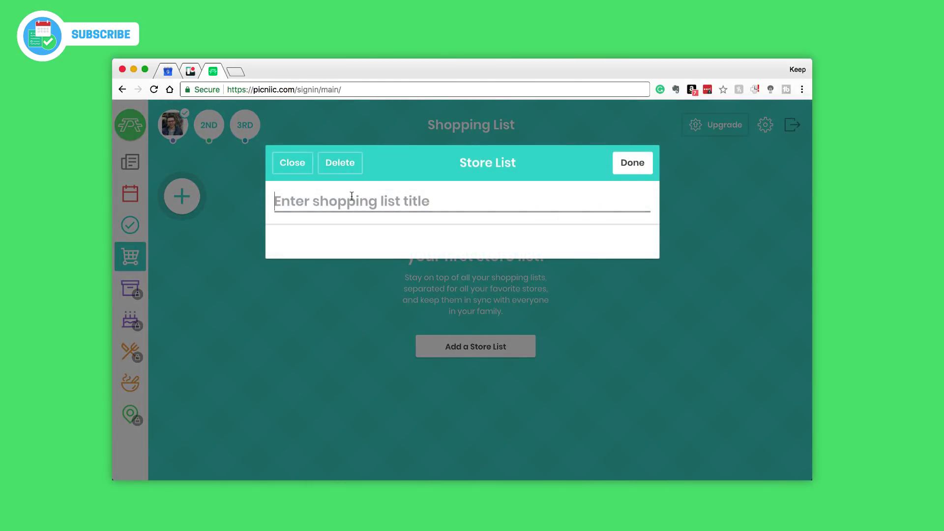
click(633, 169)
click(462, 205)
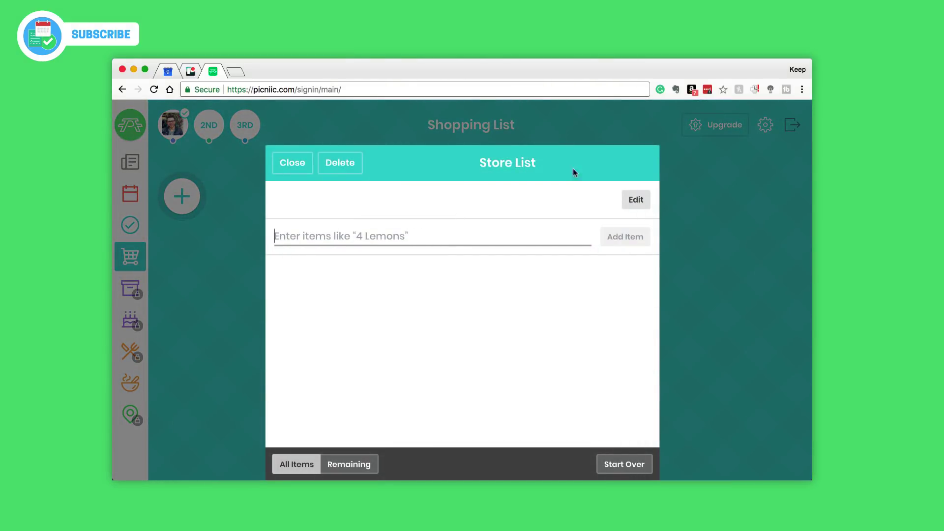
click(307, 166)
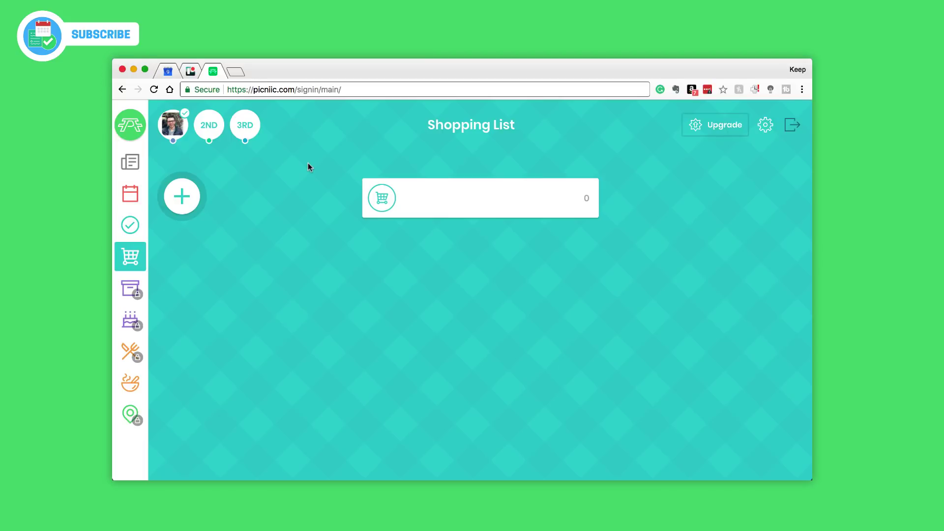
Step: Cancel an extra store list and open the Recipes page from the dashboard
click(182, 196)
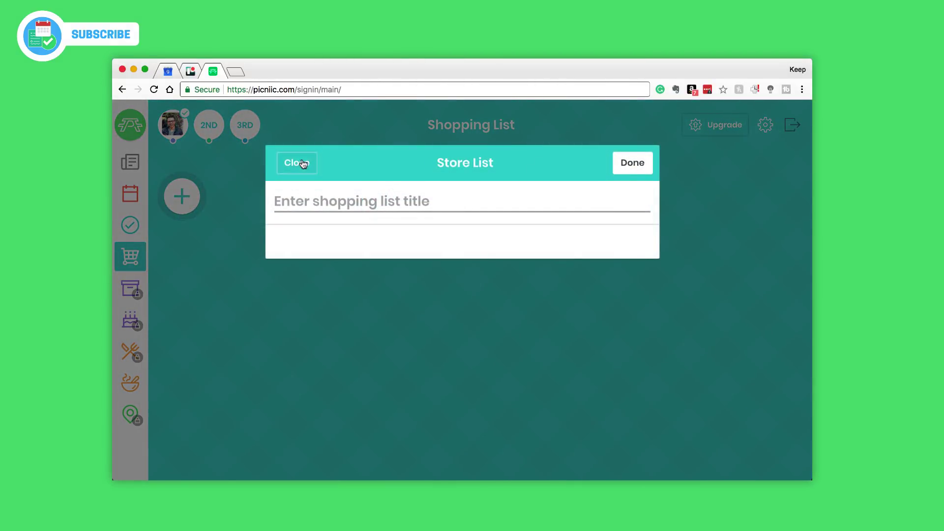
click(297, 163)
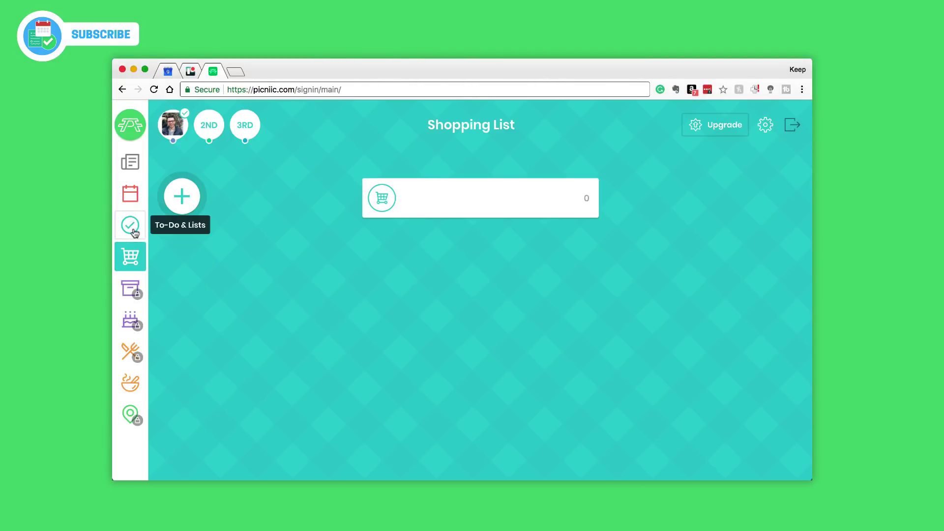
click(131, 125)
click(518, 373)
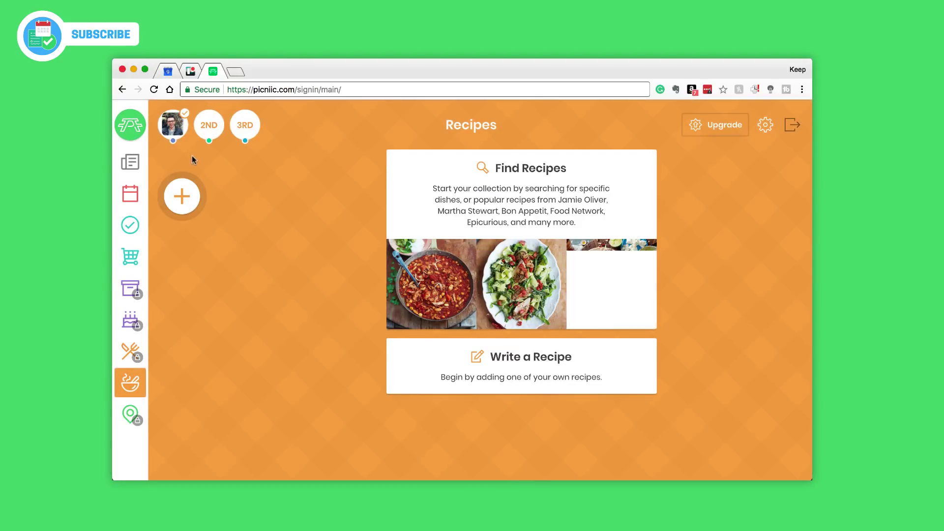
Step: Search recipes online for 'pasty'
click(192, 186)
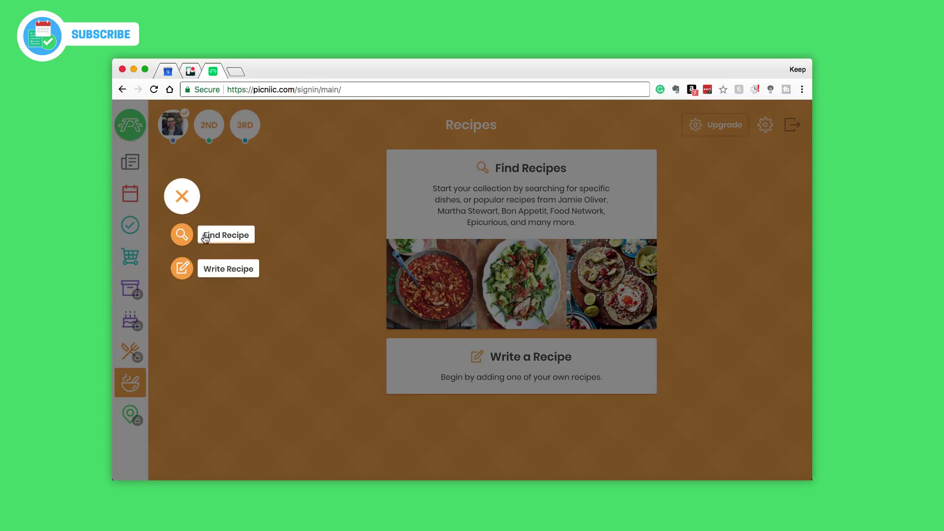
click(204, 236)
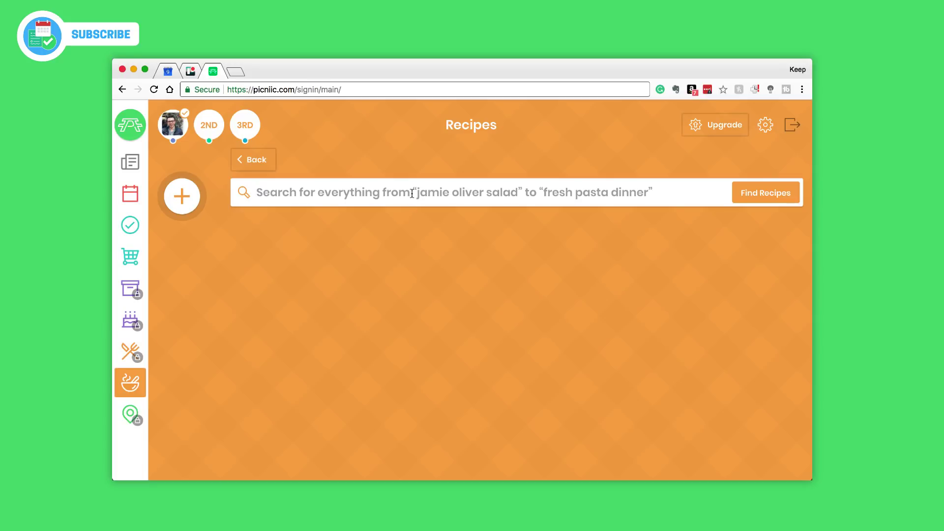
text(pasty)
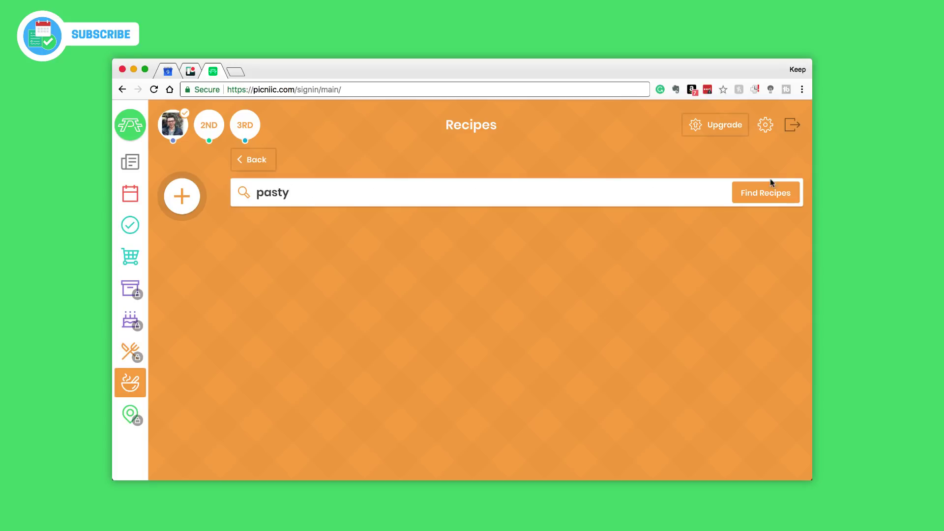
click(770, 190)
click(763, 199)
Step: Search for 'ice cream' recipes and save the Rainbow Ice Cream Pops Recipe
text(a)
key(super+a)
text(ice cream)
click(785, 192)
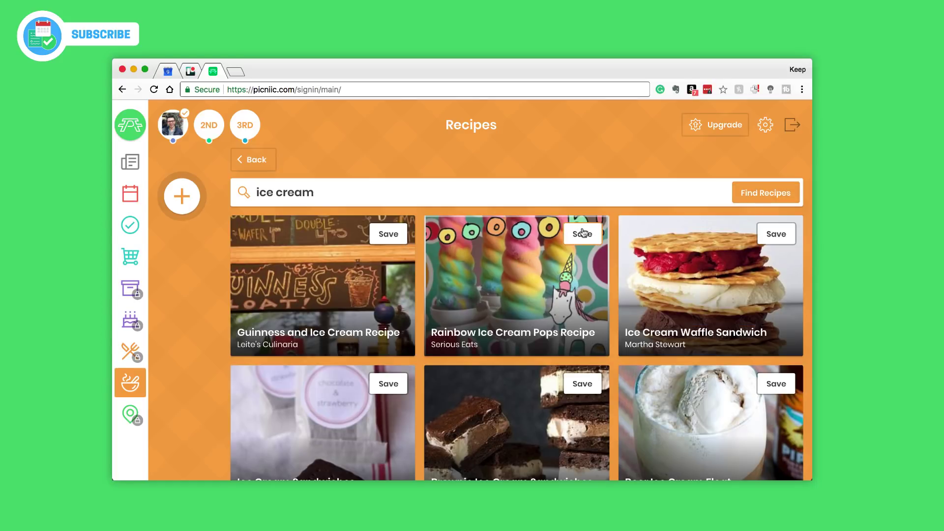
click(526, 282)
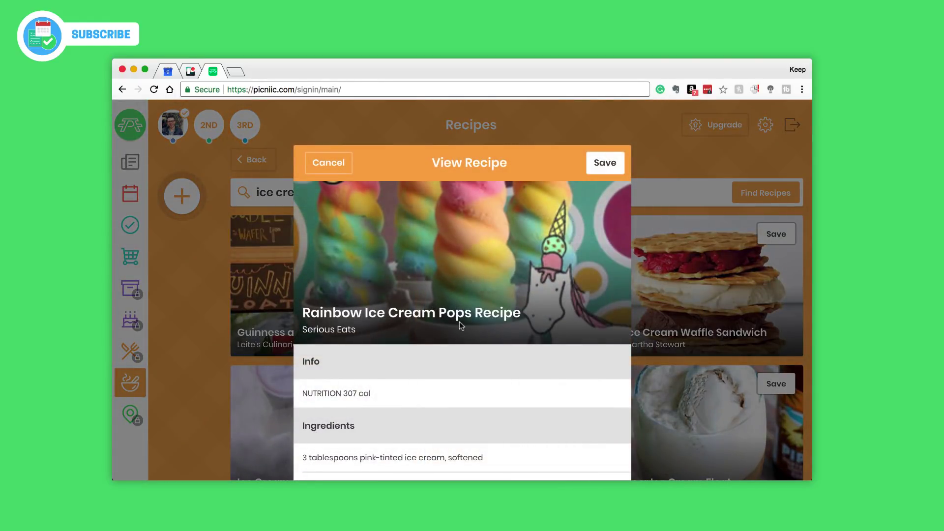
scroll(460, 322, down, 3)
scroll(364, 243, down, 5)
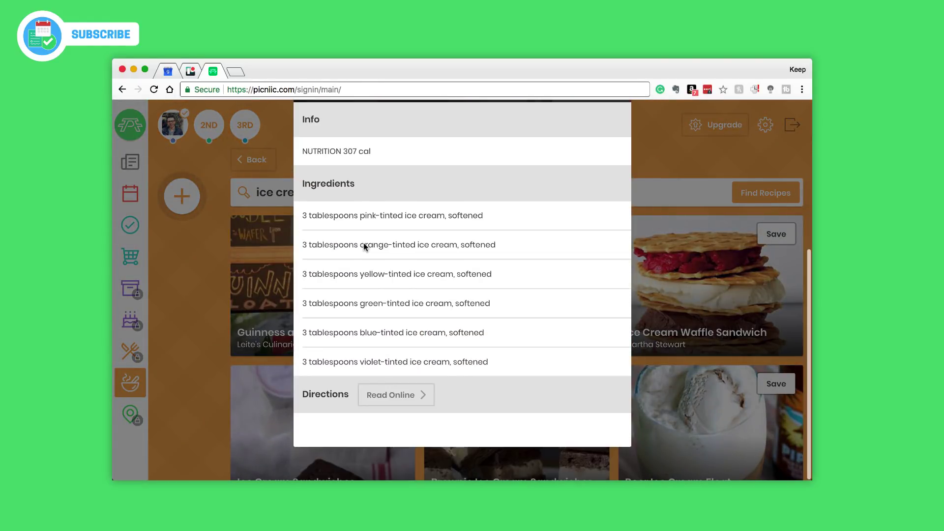
scroll(442, 221, up, 5)
click(601, 163)
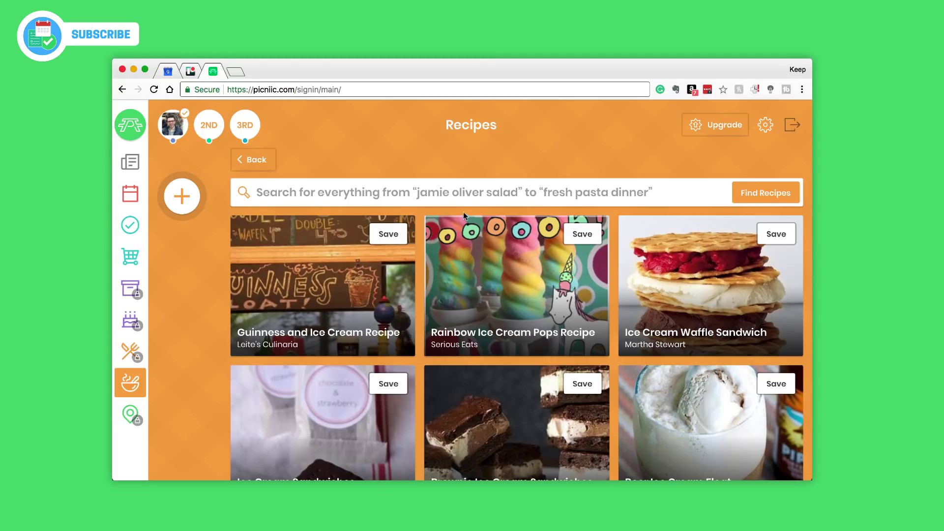
Step: View the saved Rainbow Ice Cream Pops Recipe under To Try, then close it
click(272, 157)
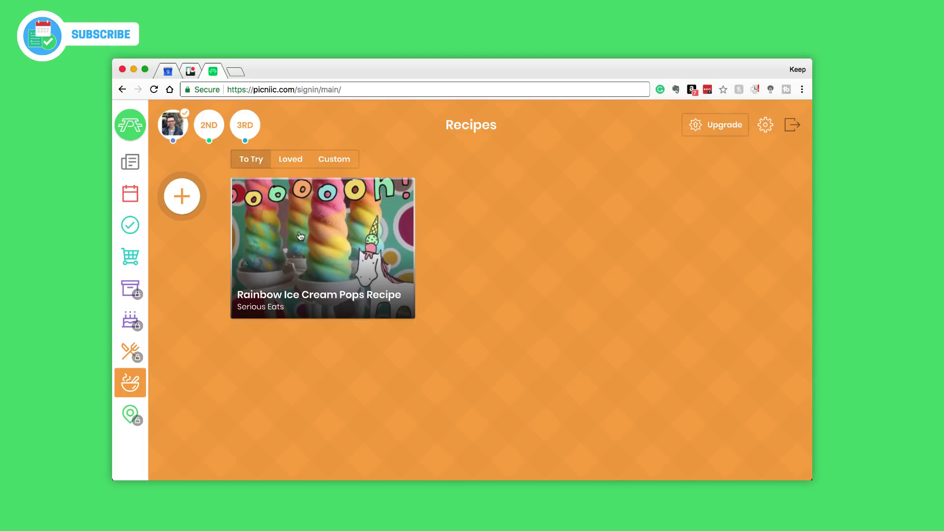
click(339, 293)
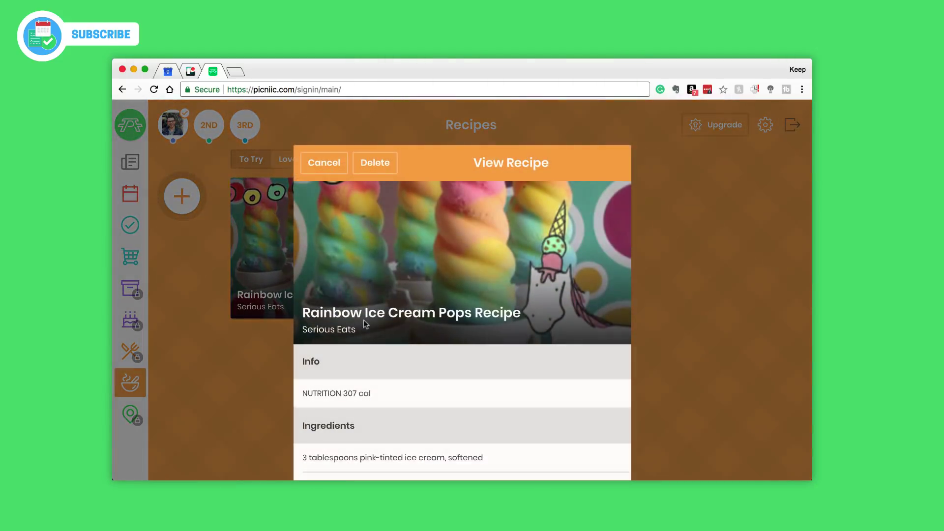
scroll(407, 344, down, 5)
scroll(406, 345, up, 5)
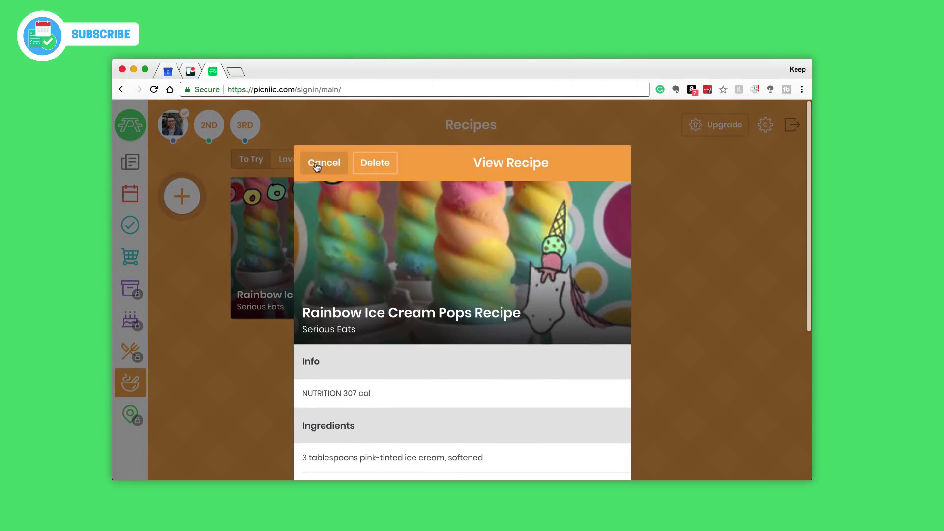
click(316, 163)
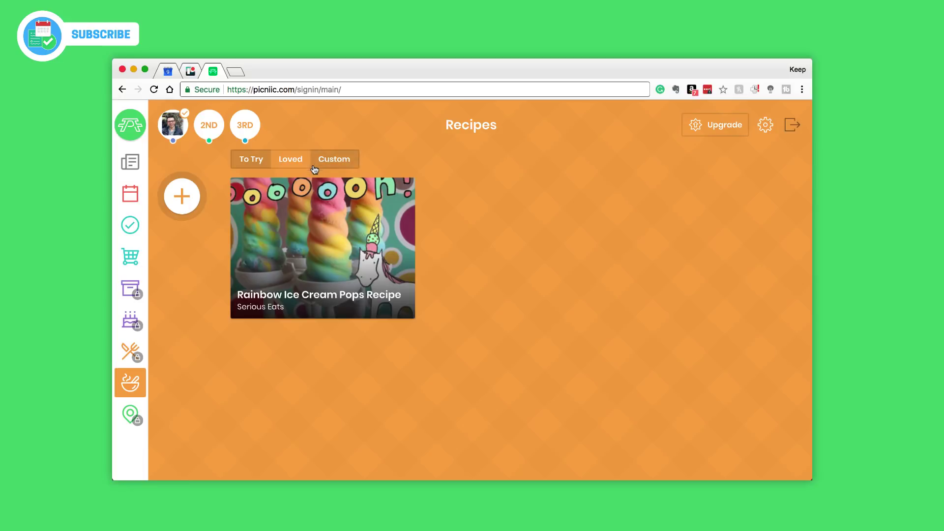
Step: Discard an empty Write Recipe draft and return to the family dashboard
click(179, 193)
click(219, 252)
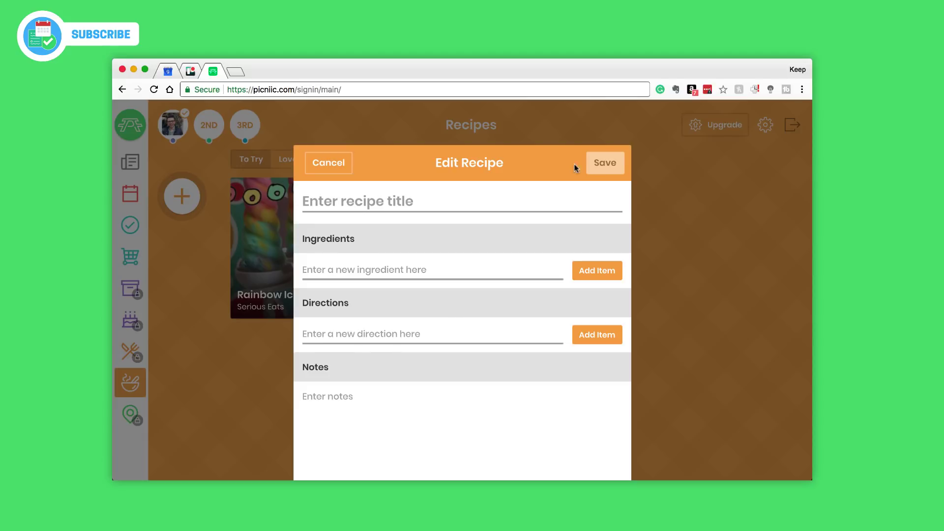
click(339, 162)
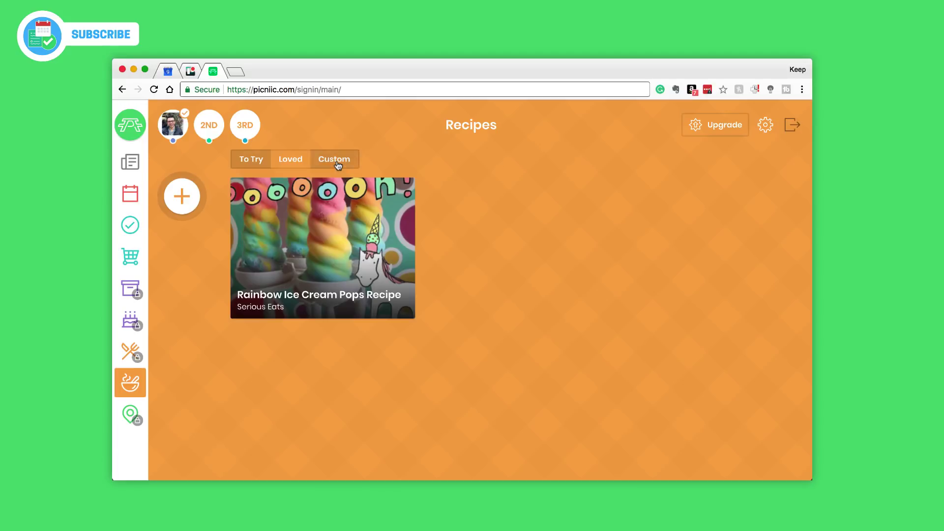
click(128, 125)
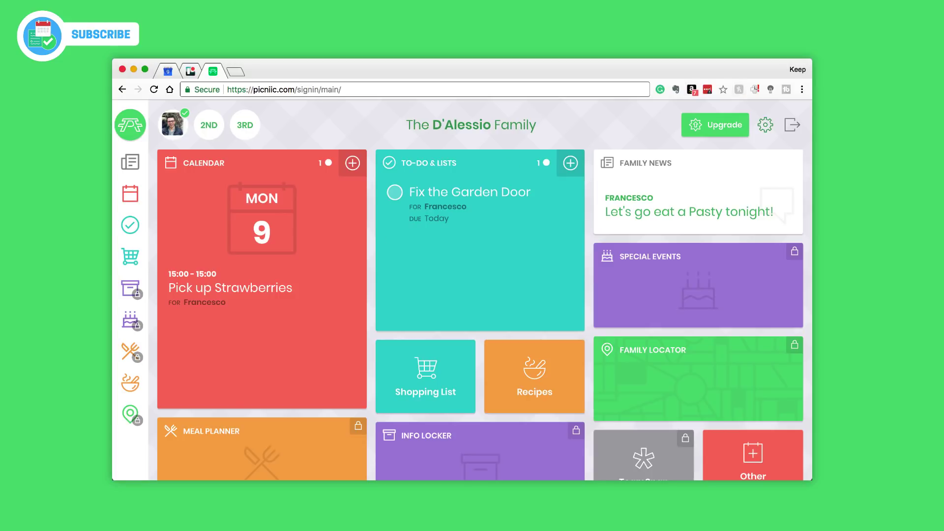
click(765, 125)
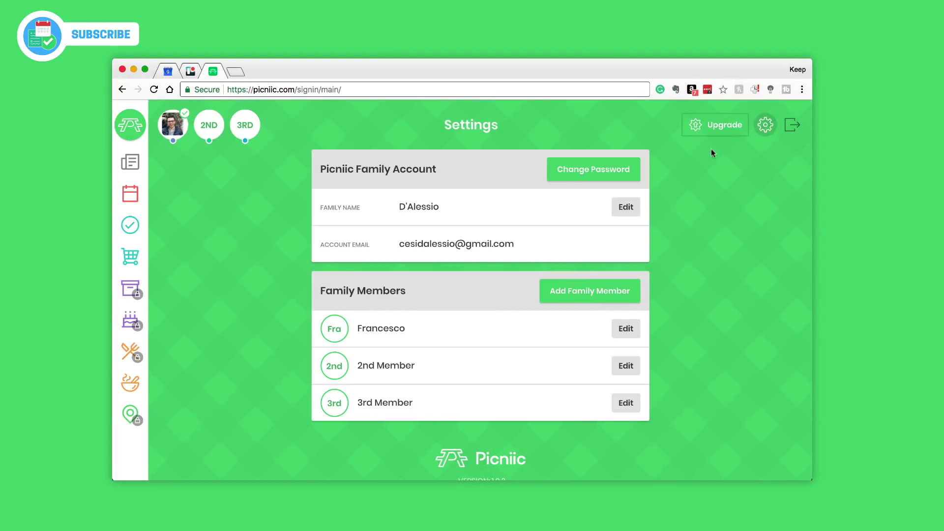
scroll(553, 349, down, 2)
scroll(578, 248, up, 2)
click(695, 134)
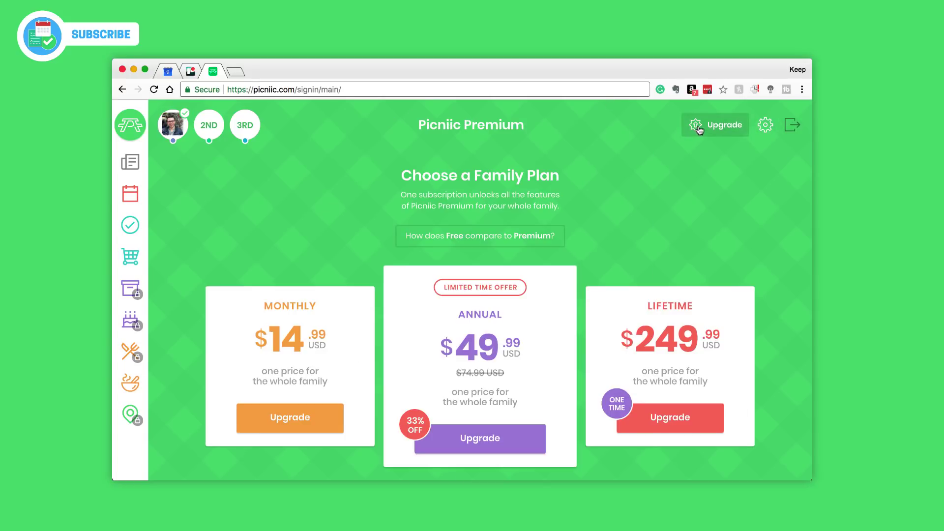
click(133, 132)
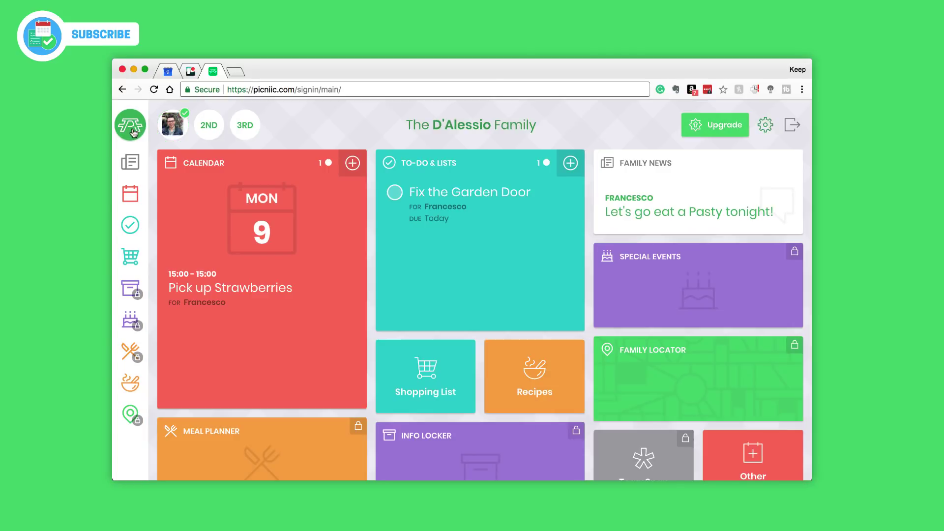
click(213, 128)
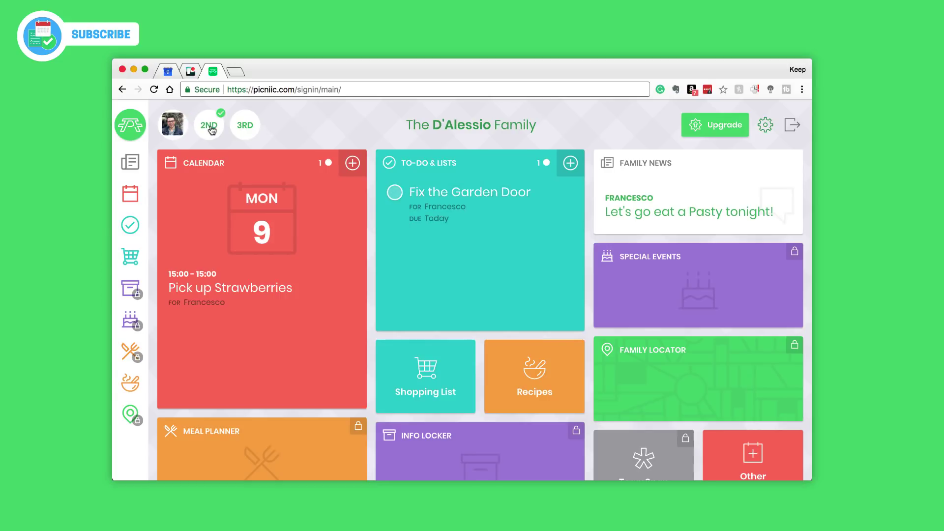
click(239, 130)
click(210, 128)
click(181, 128)
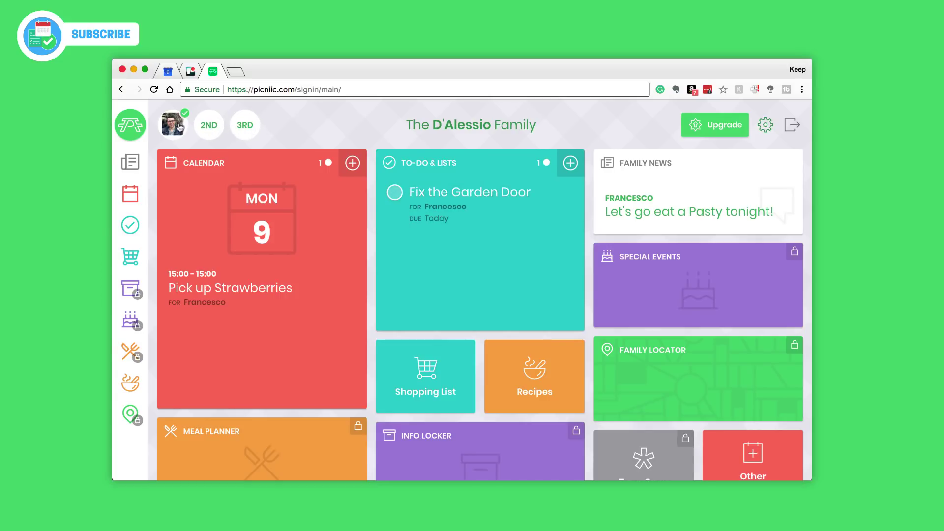